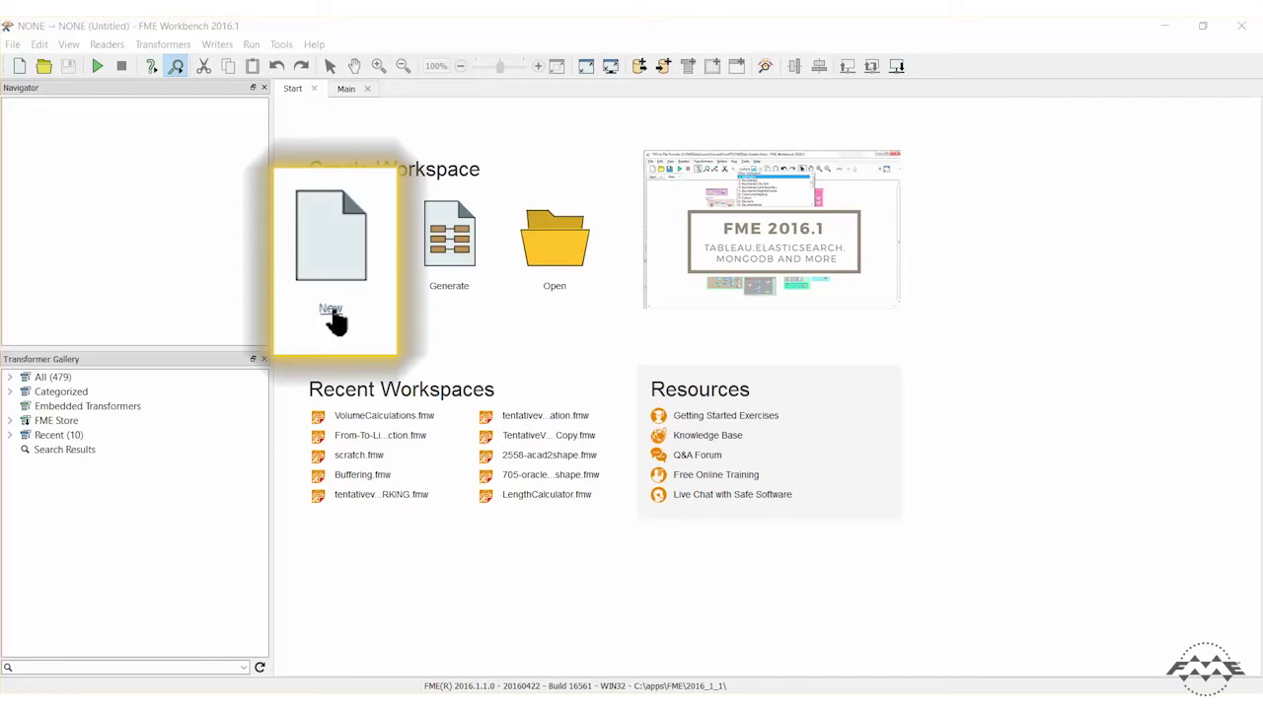
# Step: Add an Esri Shapefile reader for Route.shp
pyautogui.click(335, 286)
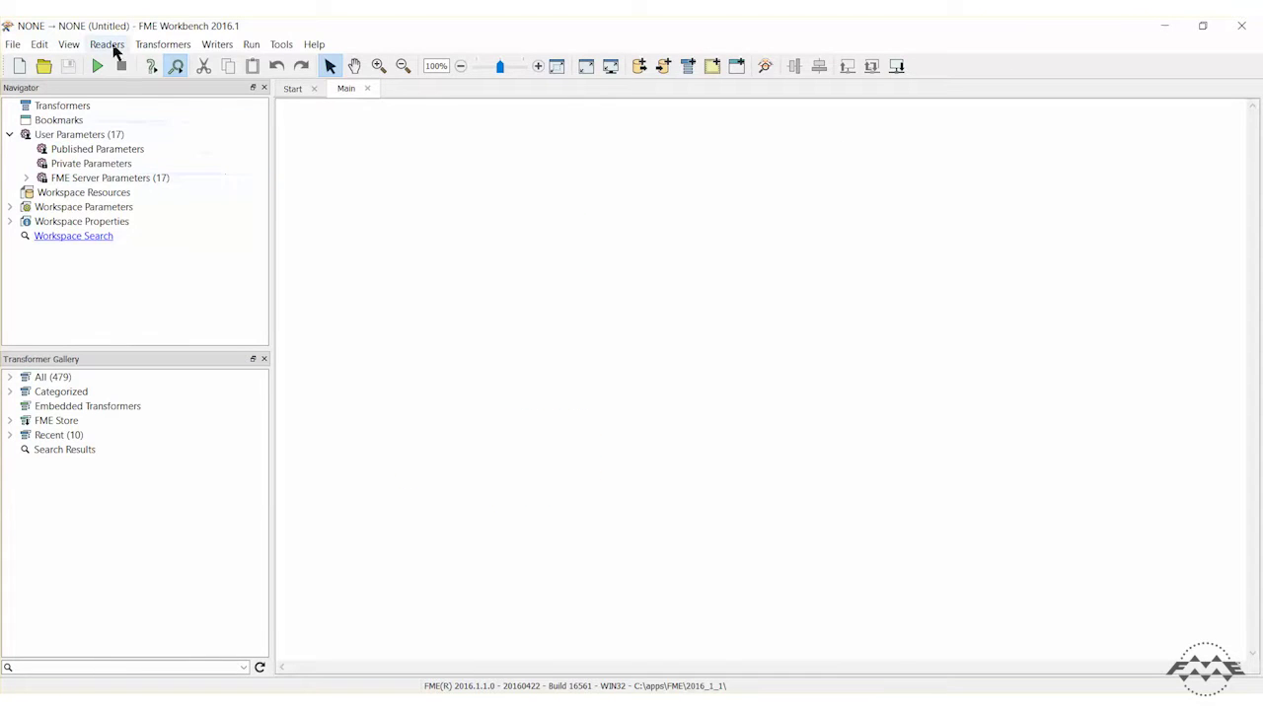
pyautogui.click(106, 45)
pyautogui.click(121, 62)
pyautogui.write('esri shape')
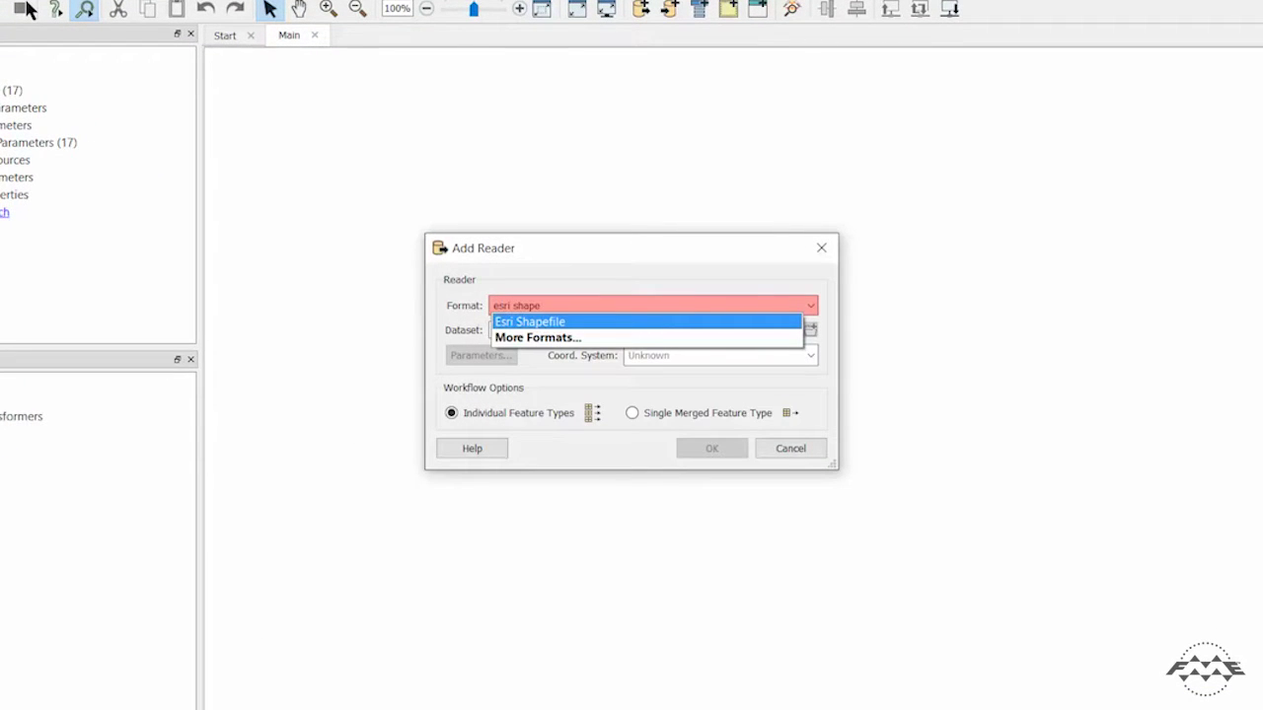
pyautogui.press('Return')
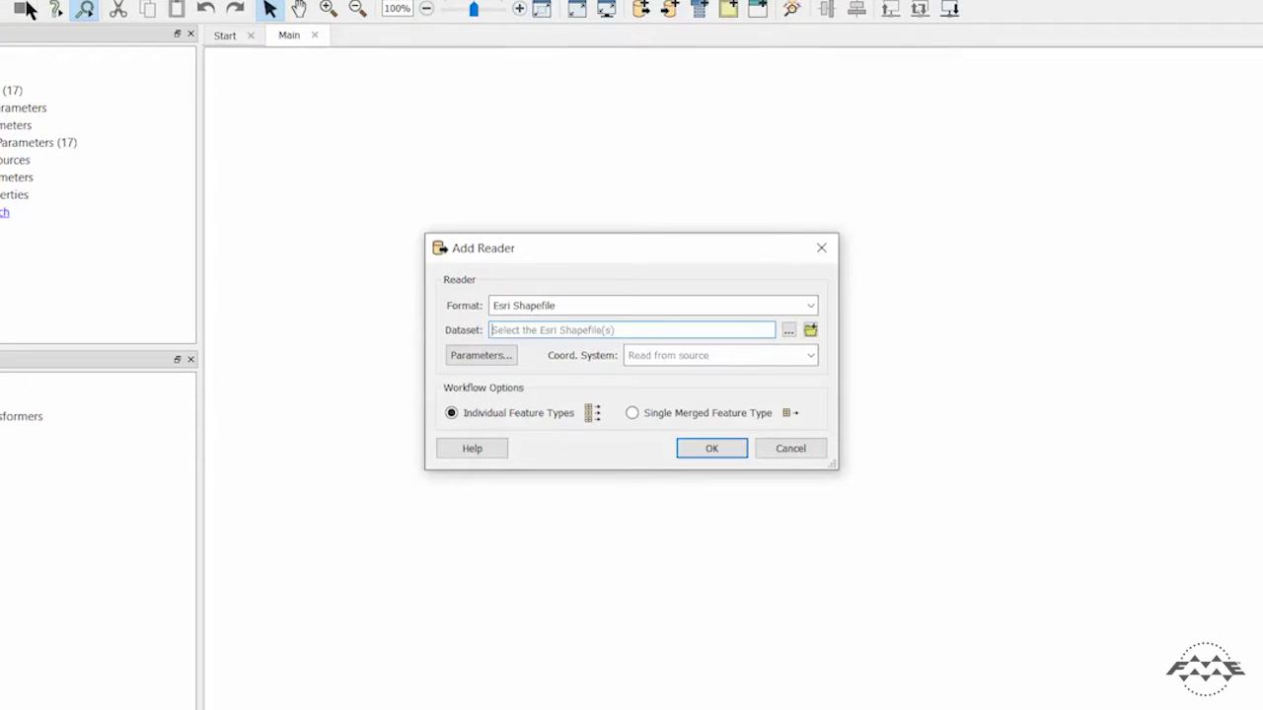
pyautogui.click(790, 330)
pyautogui.click(705, 406)
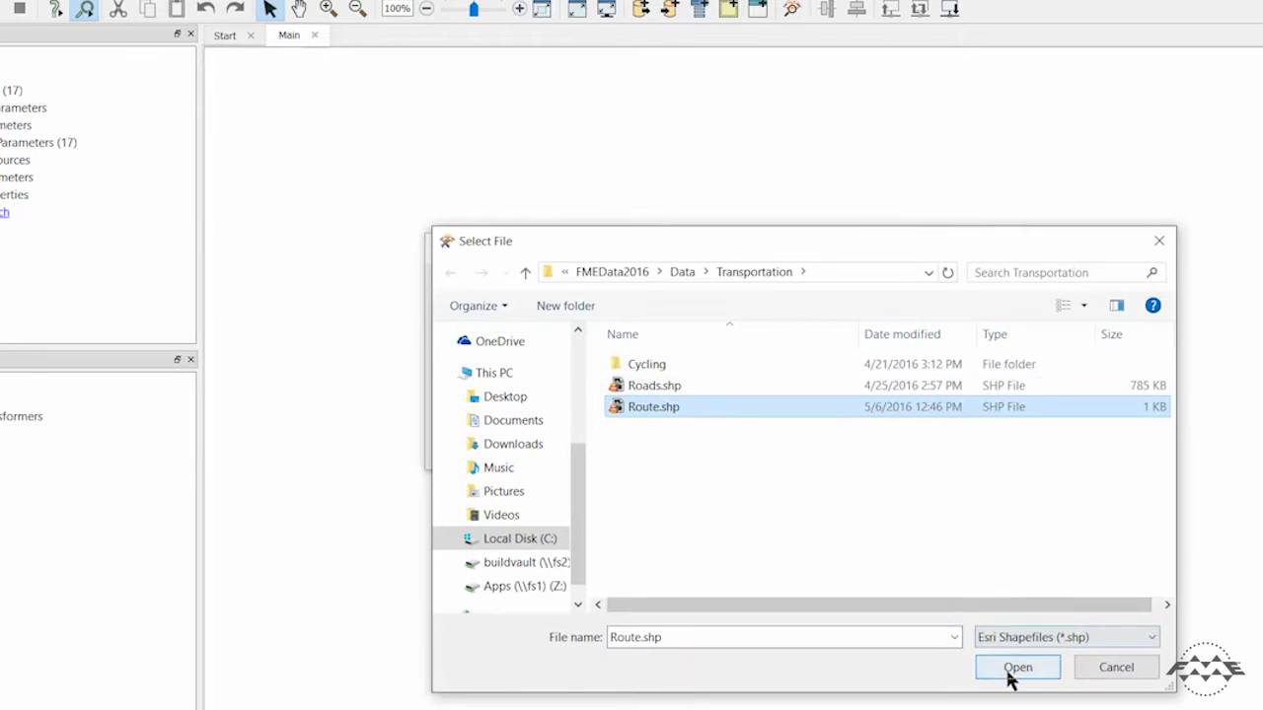
pyautogui.click(1011, 675)
pyautogui.click(708, 449)
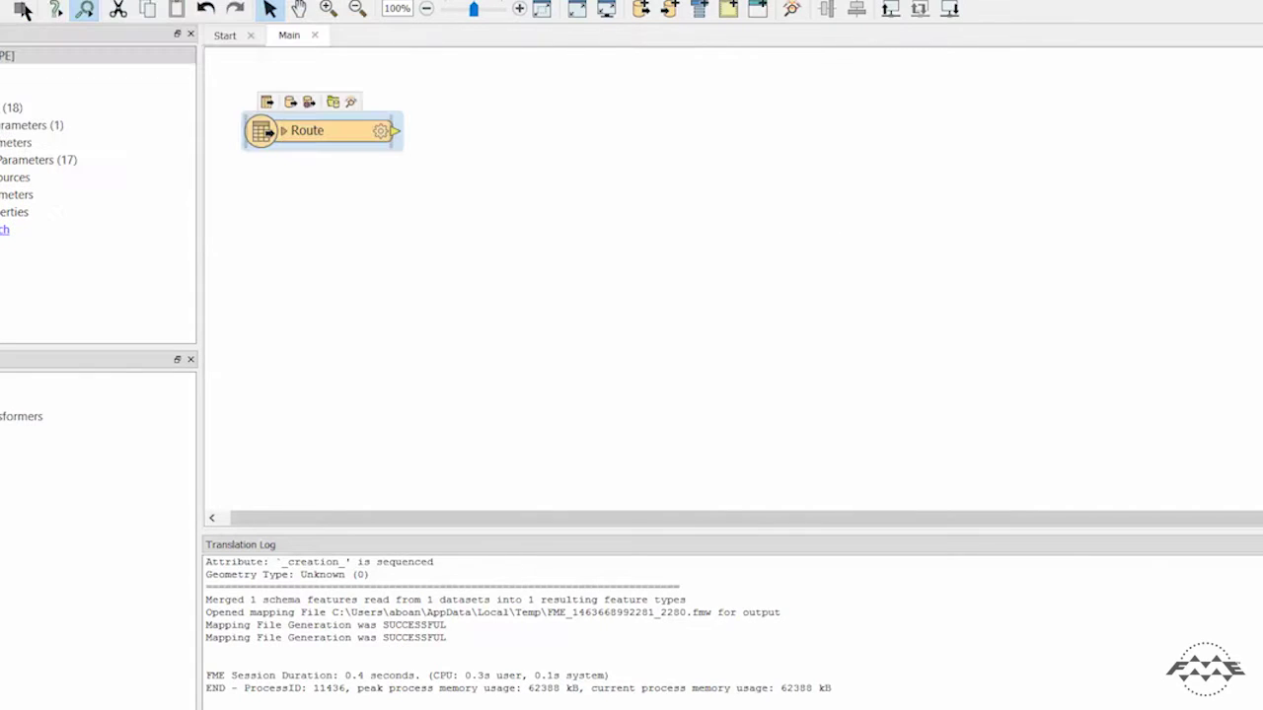
# Step: Add an AutoCAD DWG/DXF reader for Roads.dwg as a single merged feature type, with Route placed below it
pyautogui.click(22, 10)
pyautogui.click(575, 305)
pyautogui.write('cad')
pyautogui.press('Down')
pyautogui.press('Return')
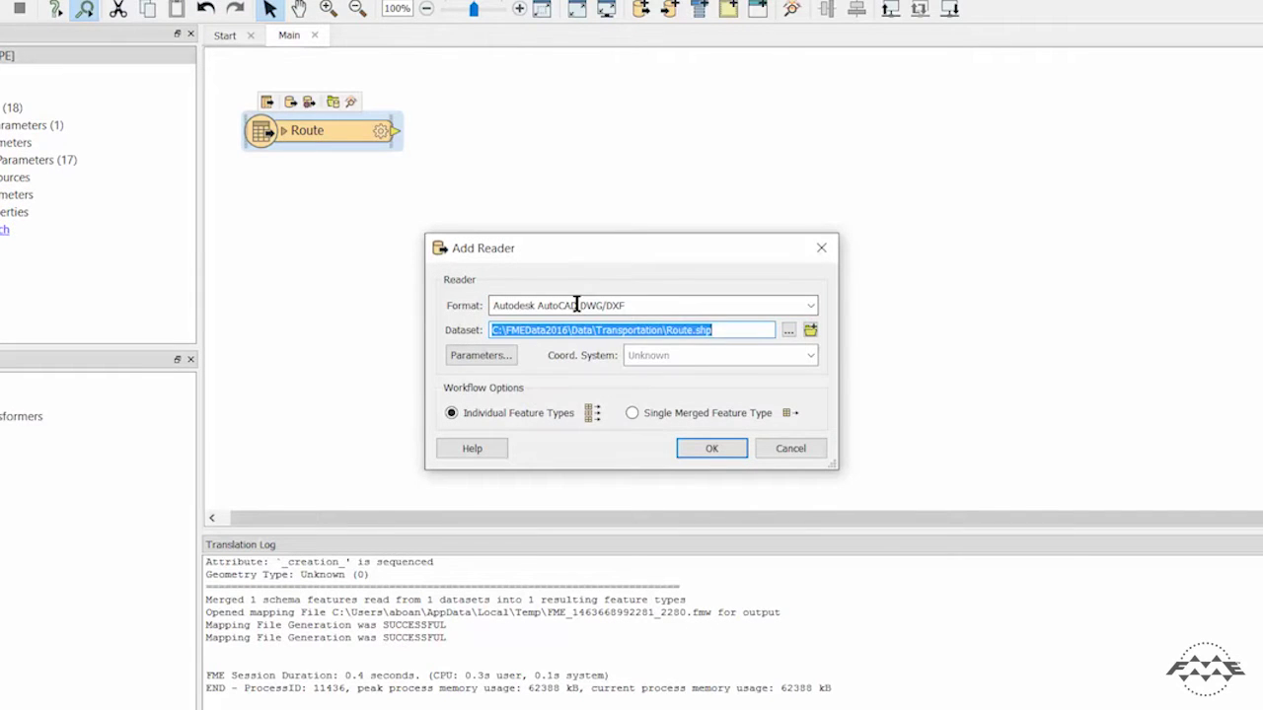
pyautogui.click(788, 330)
pyautogui.click(754, 406)
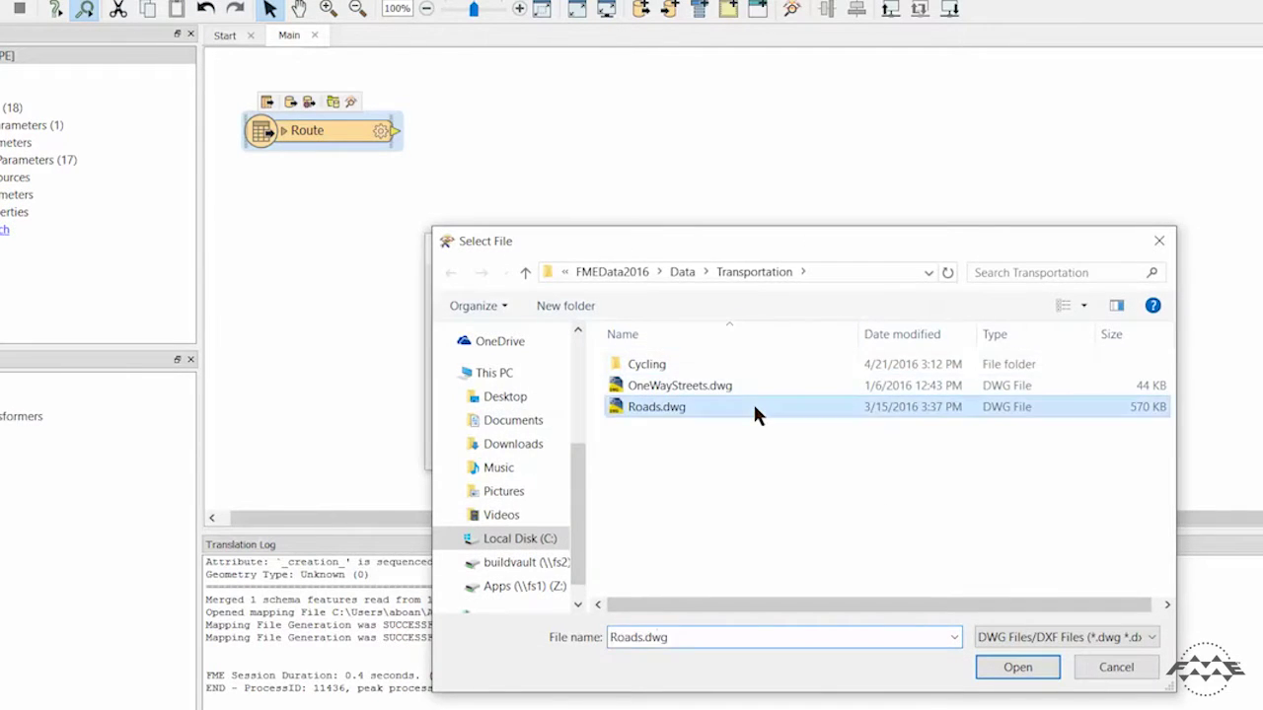
pyautogui.click(1011, 664)
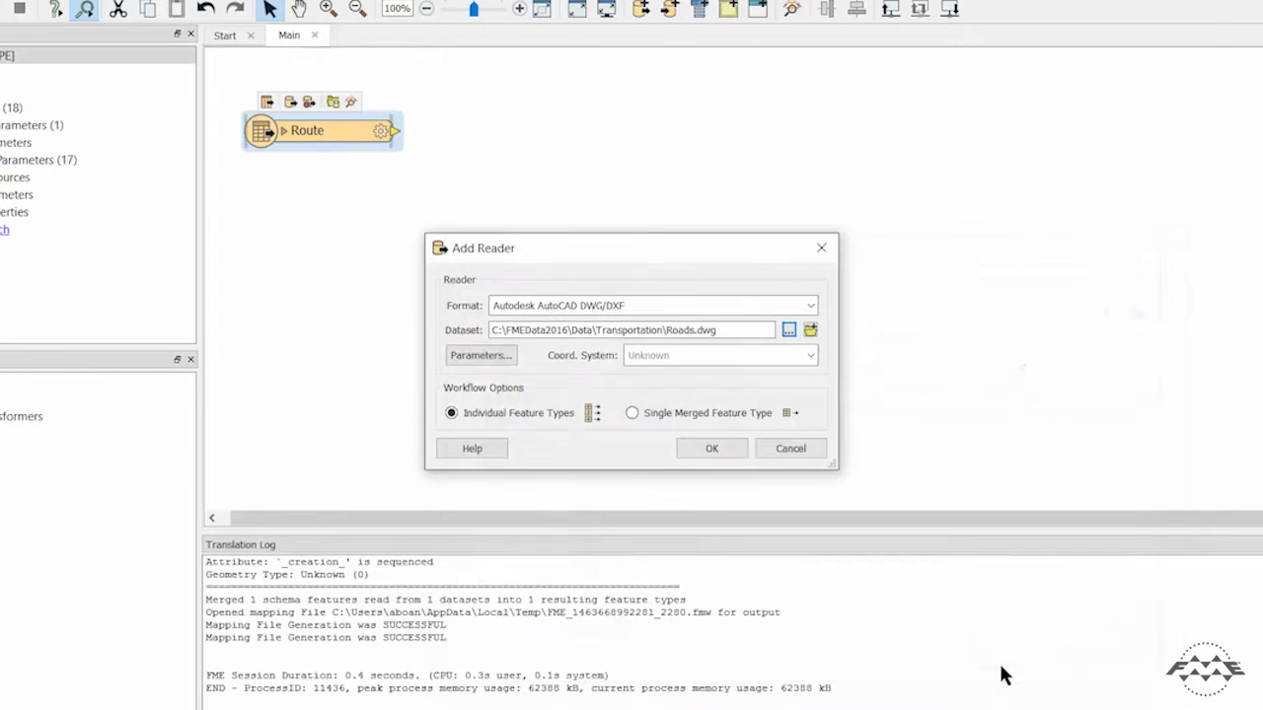
pyautogui.click(702, 412)
pyautogui.click(708, 450)
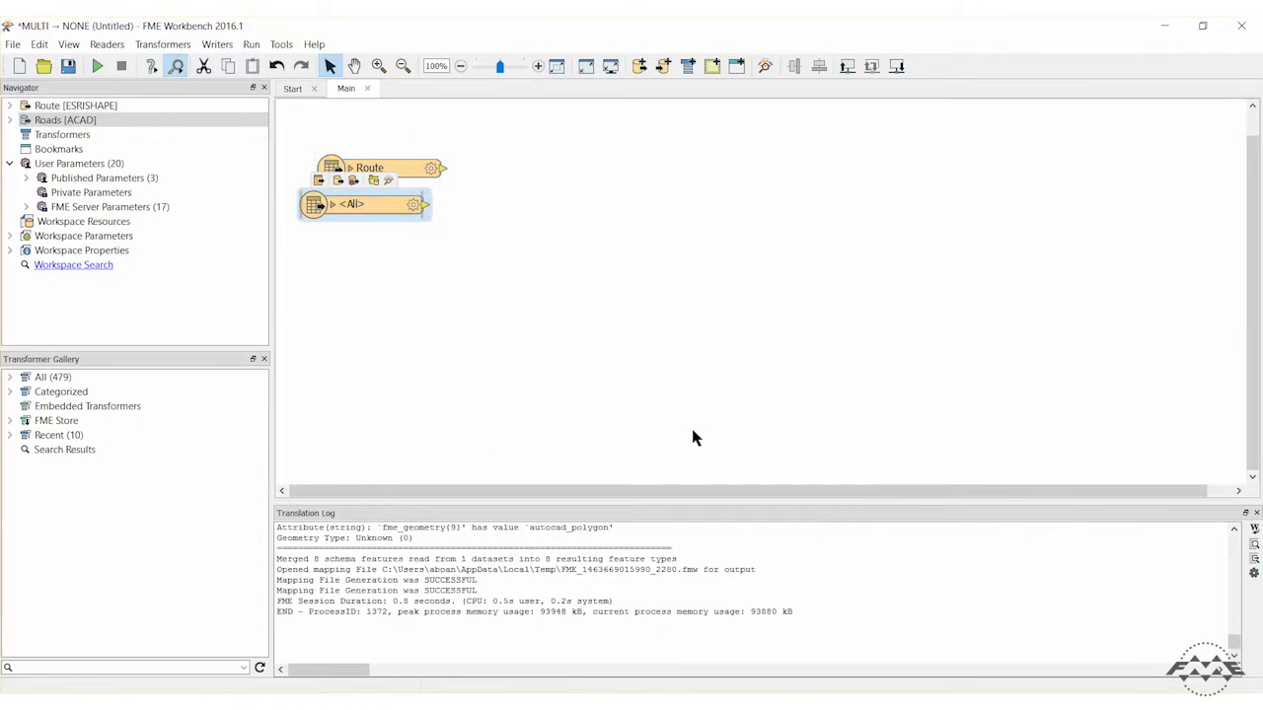
pyautogui.moveTo(403, 176); pyautogui.dragTo(389, 313)
# Step: Place a ShortestPathFinder, wiring the roads <All> to Network and Route to From-To
pyautogui.click(570, 287)
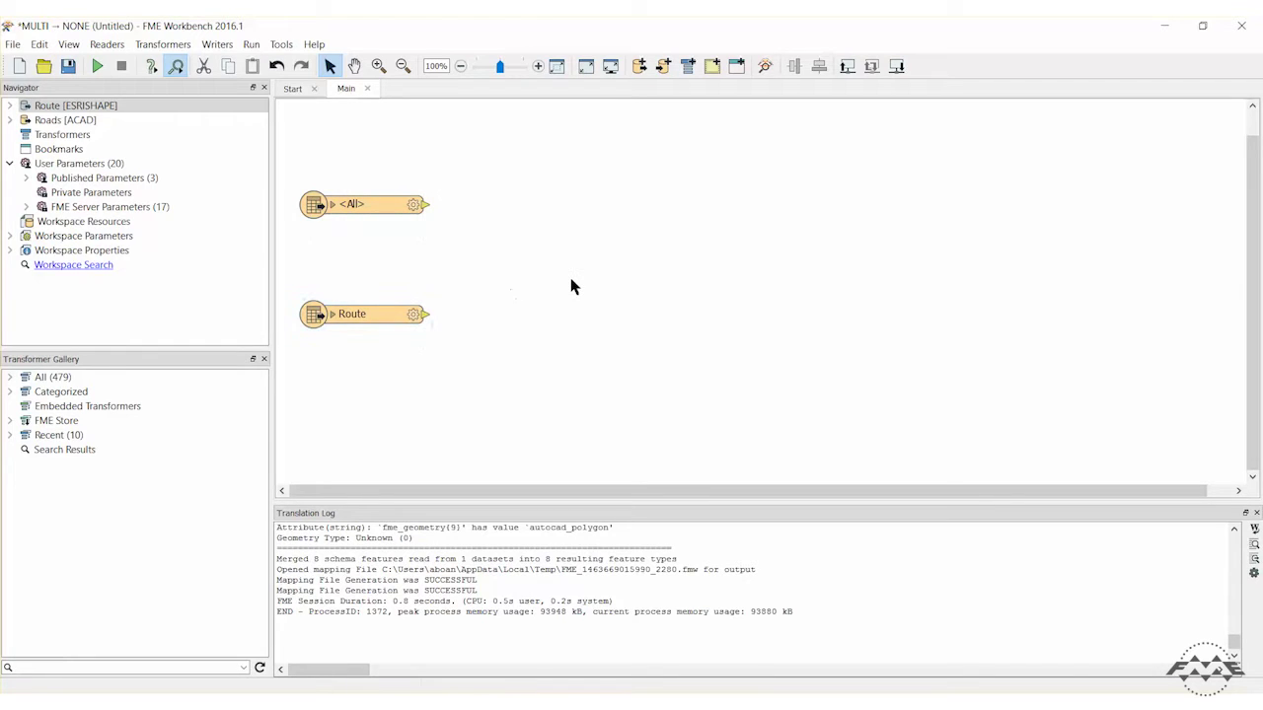
pyautogui.write('shortest')
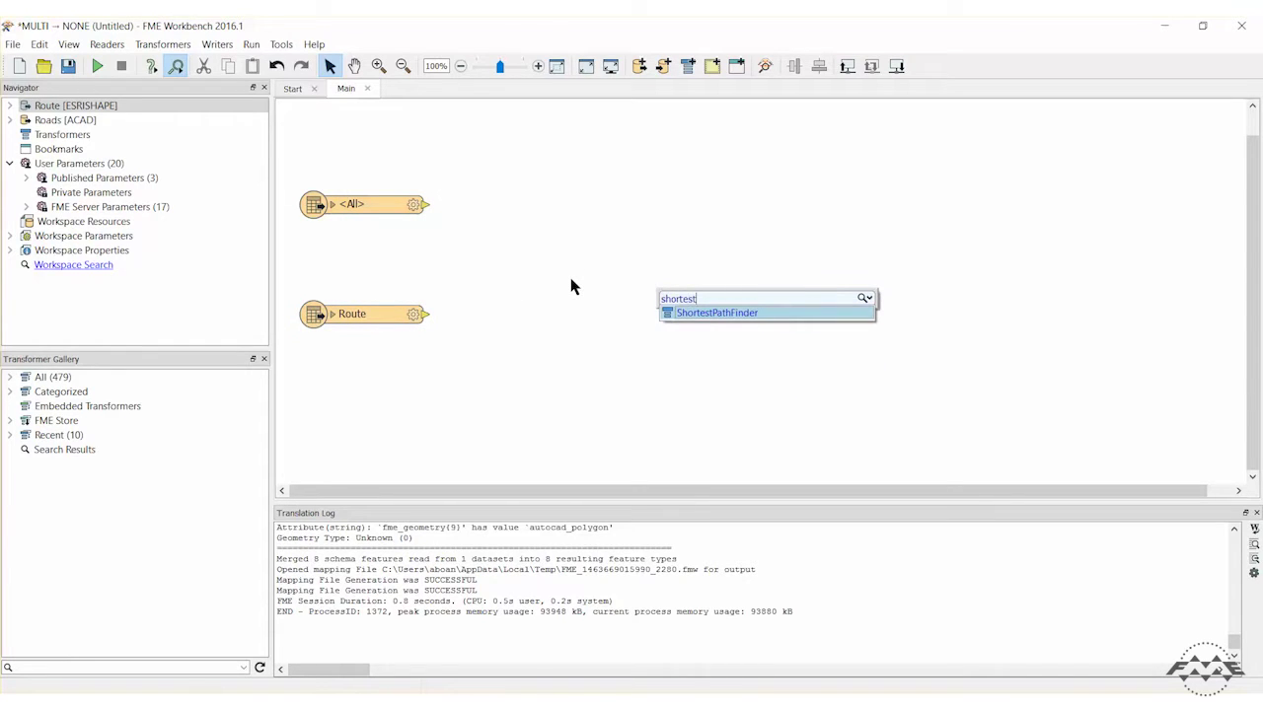
pyautogui.press('Return')
pyautogui.click(511, 363)
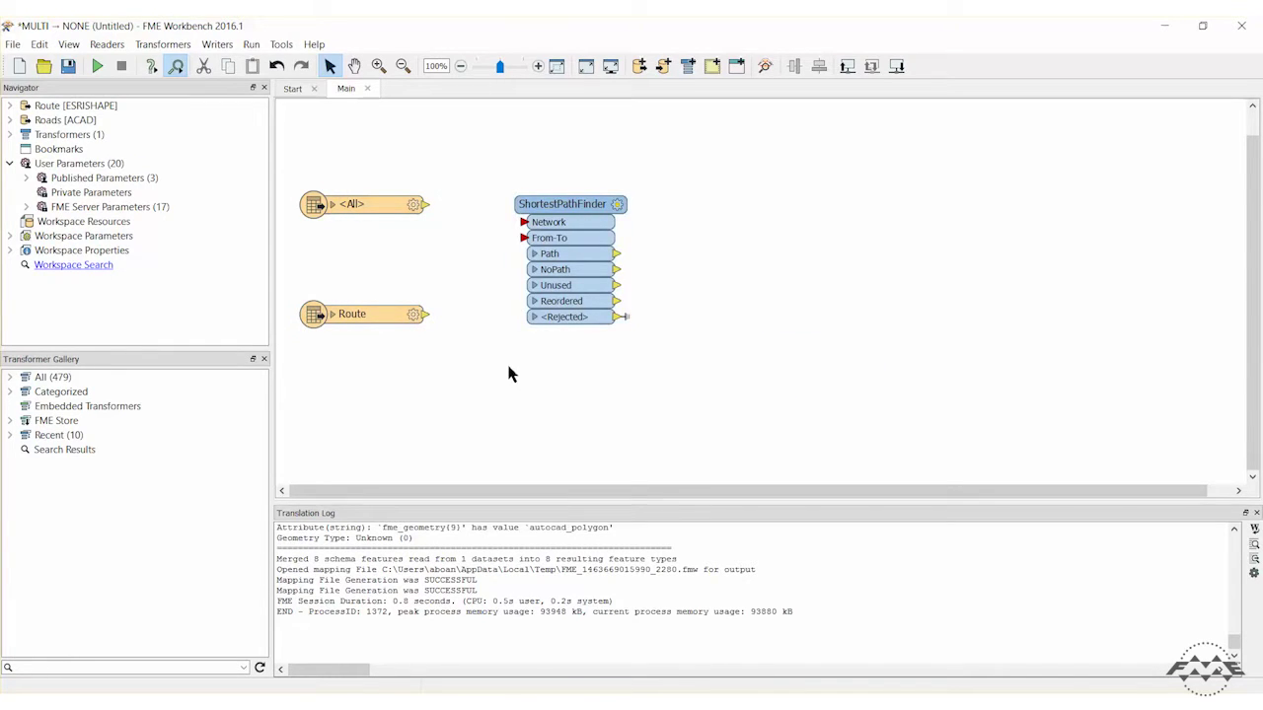
pyautogui.click(425, 205)
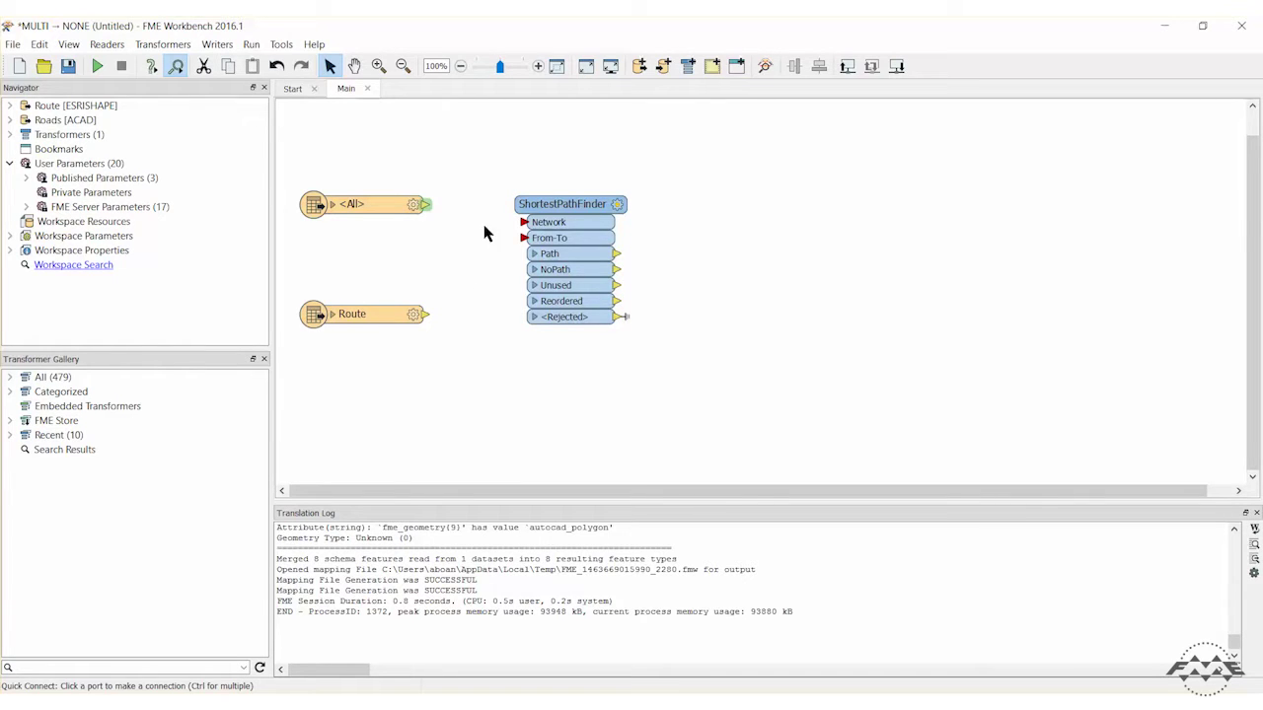
pyautogui.click(523, 225)
pyautogui.click(523, 237)
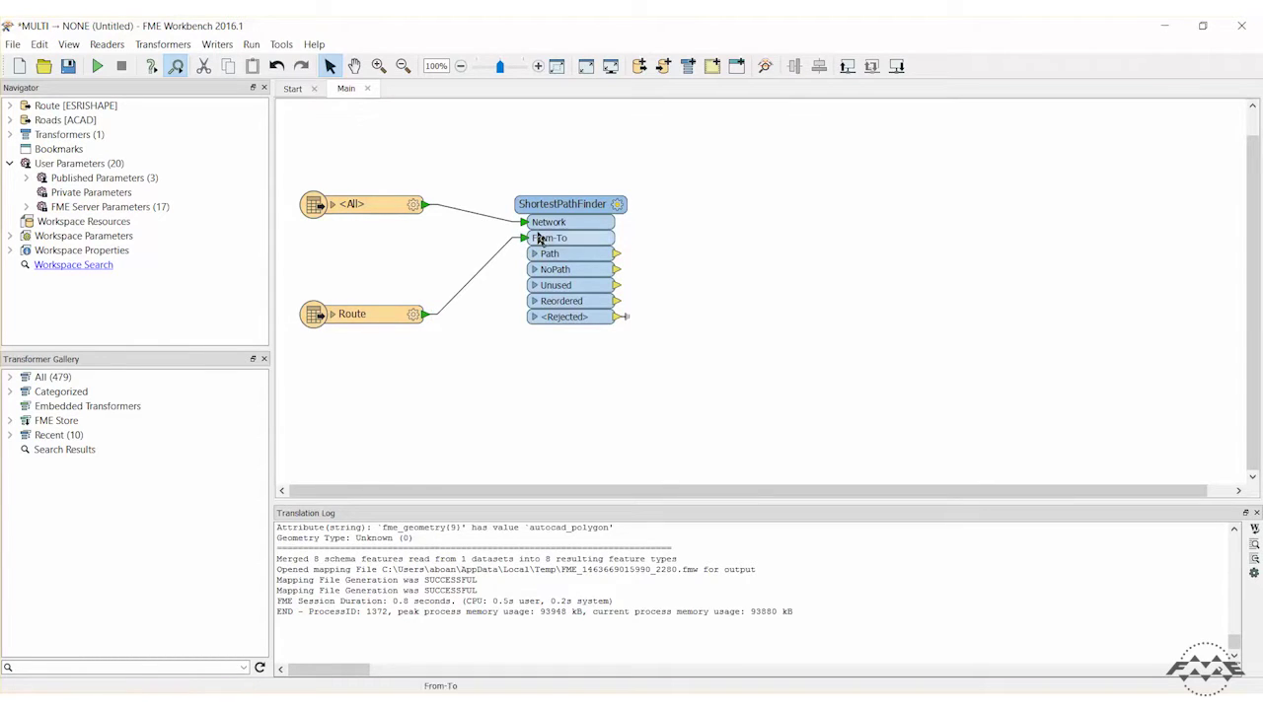
pyautogui.click(572, 203)
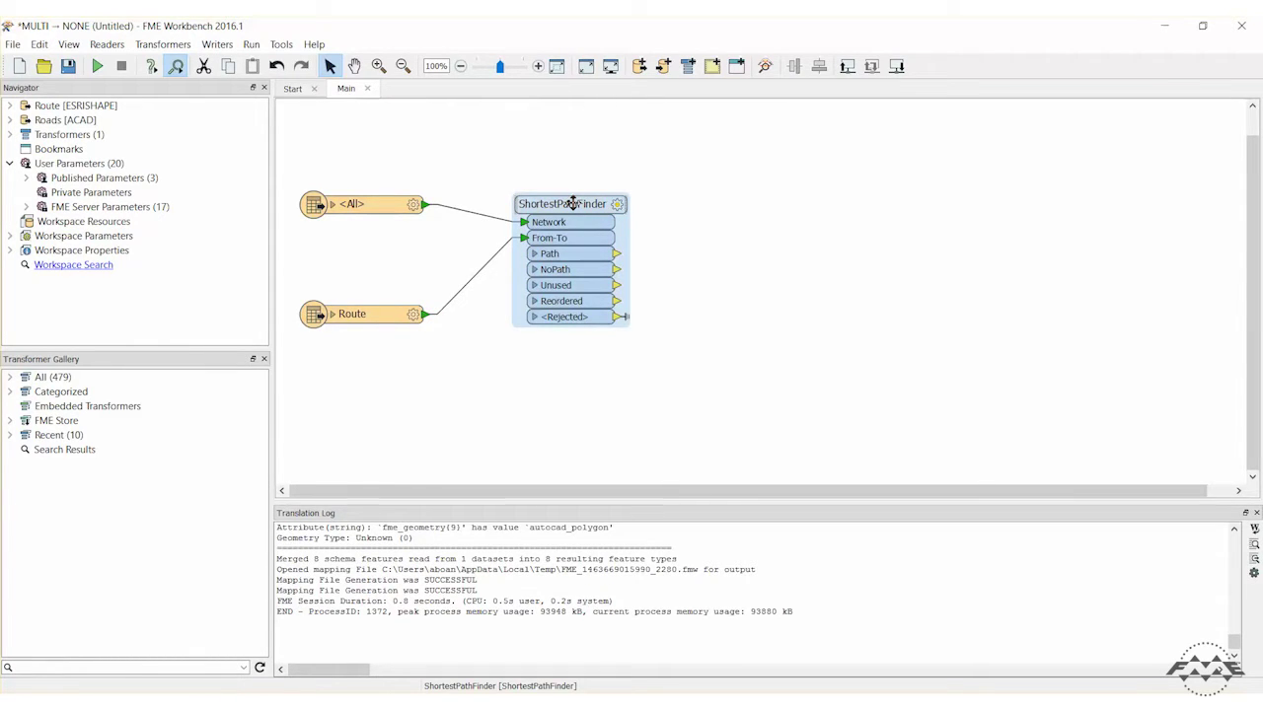
# Step: Set ShortestPathFinder's From-To and Network Snapping to Yes with Snapping Tolerance 200
pyautogui.doubleClick(572, 204)
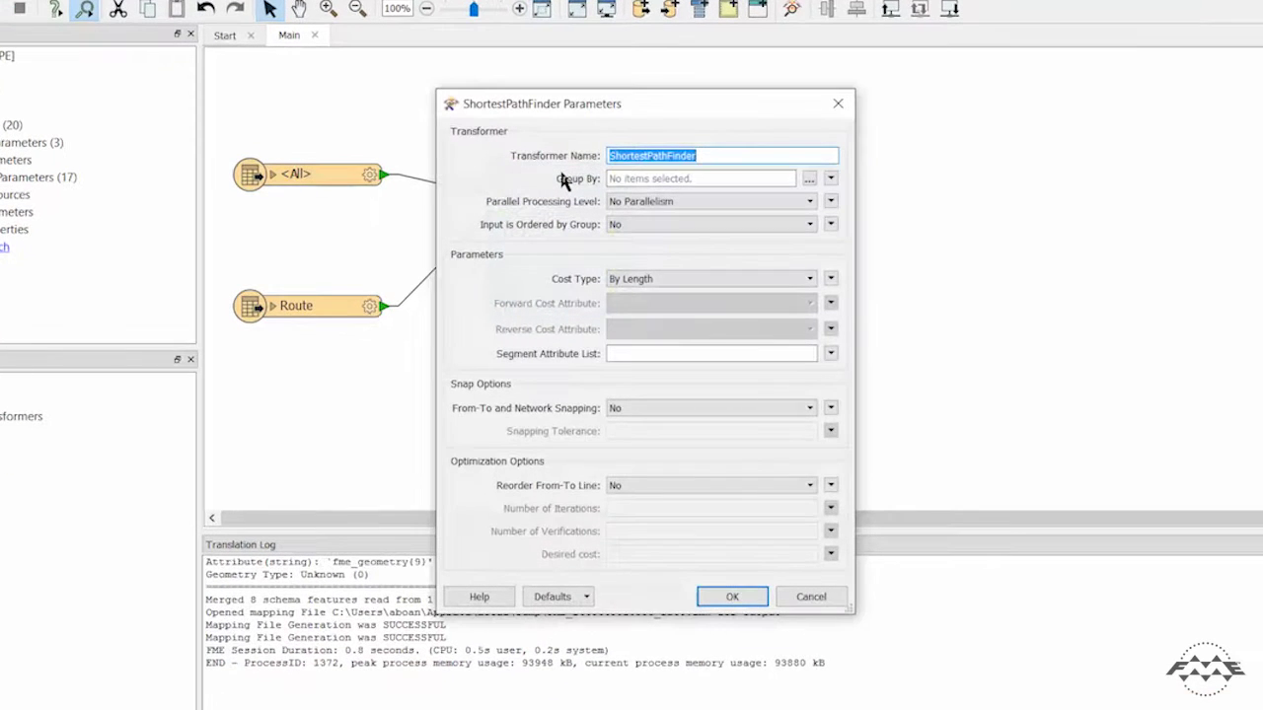
pyautogui.click(810, 409)
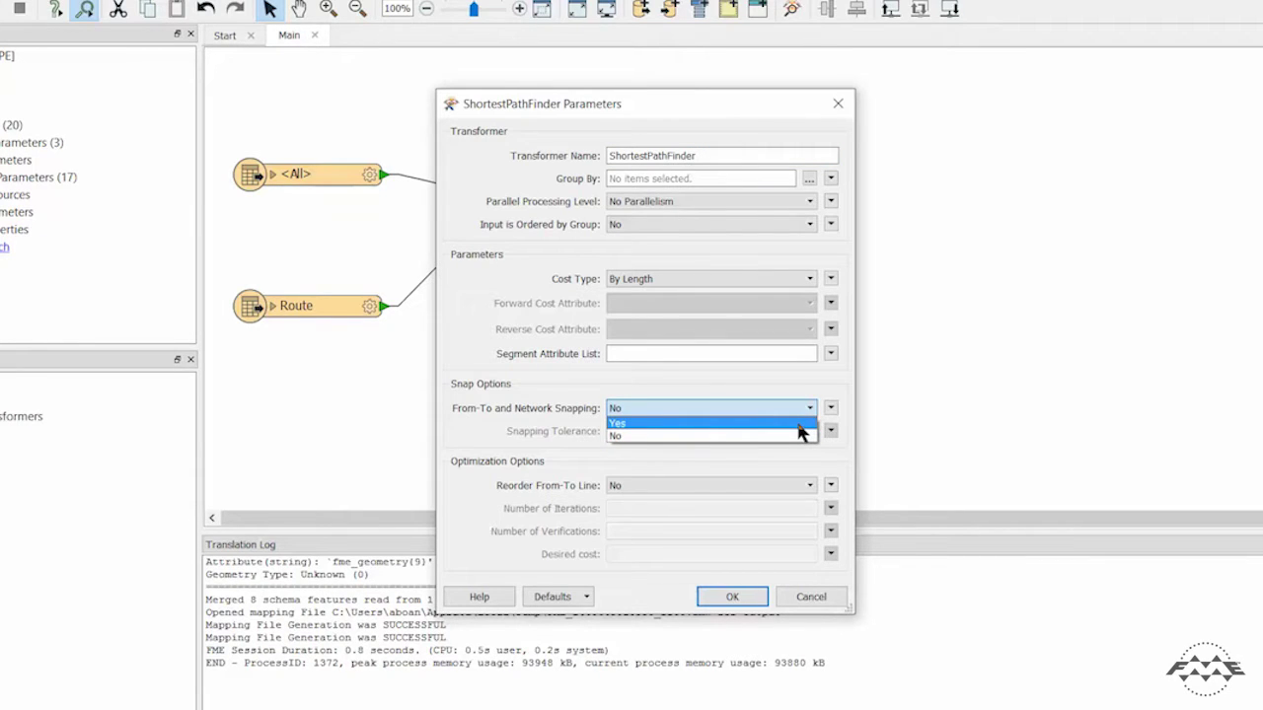
pyautogui.click(799, 424)
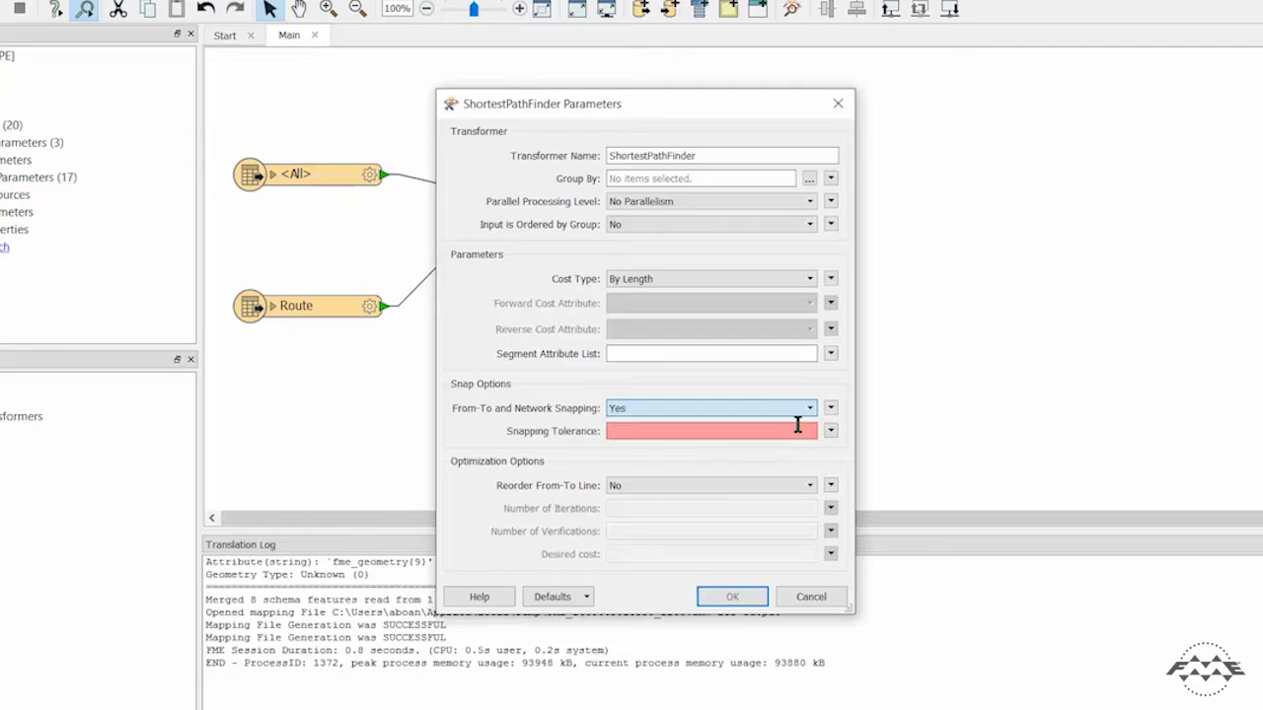
pyautogui.click(743, 431)
pyautogui.write('200')
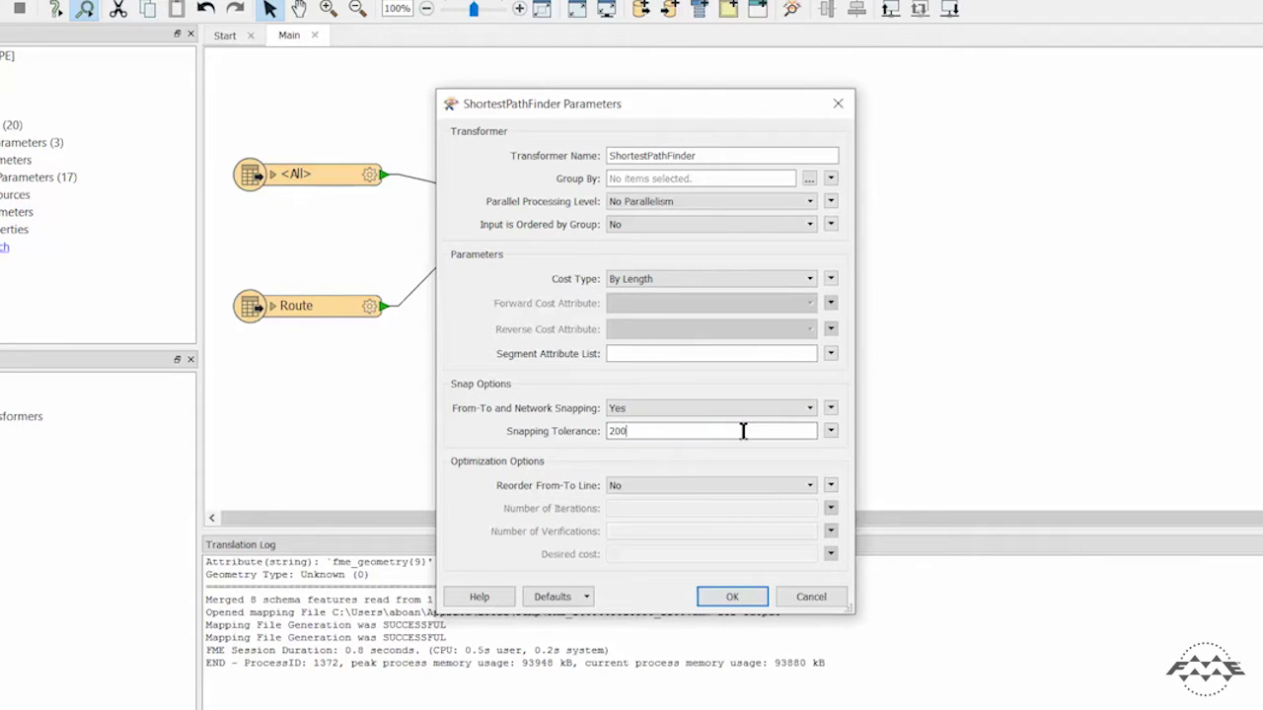
pyautogui.click(747, 602)
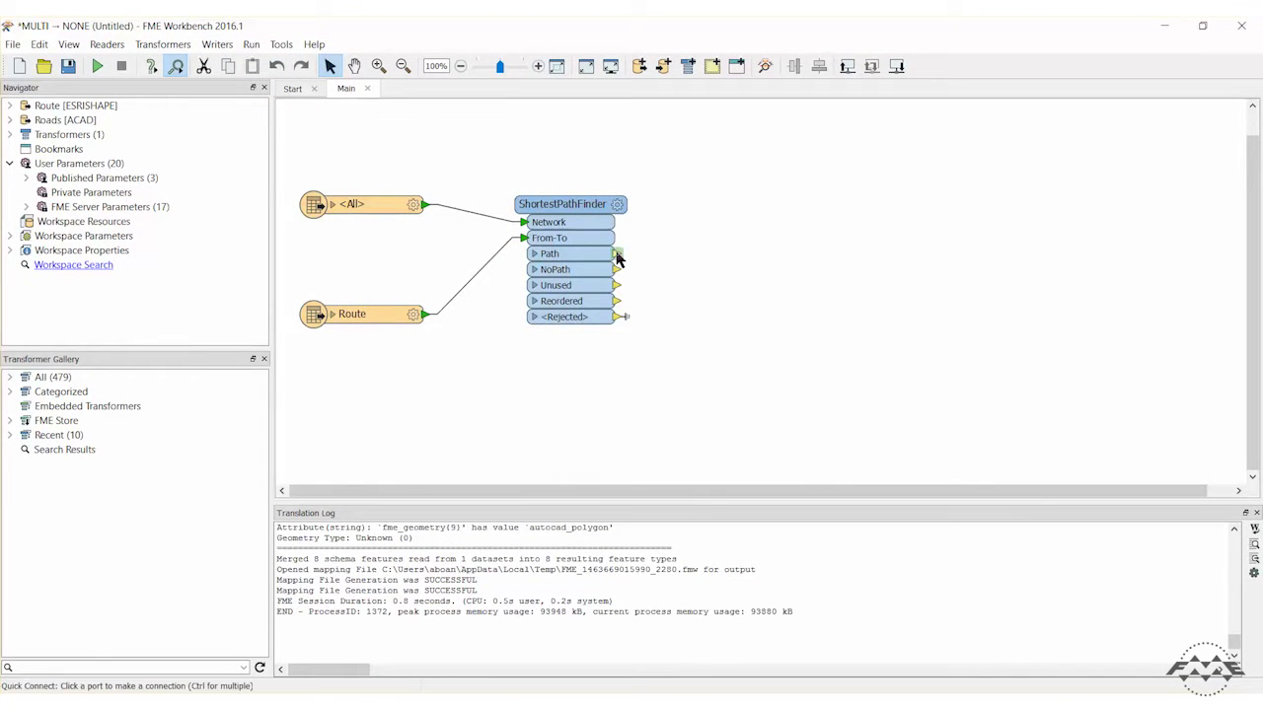
# Step: Attach an Inspector to the ShortestPathFinder's Path output and run the workspace
pyautogui.write('inspector')
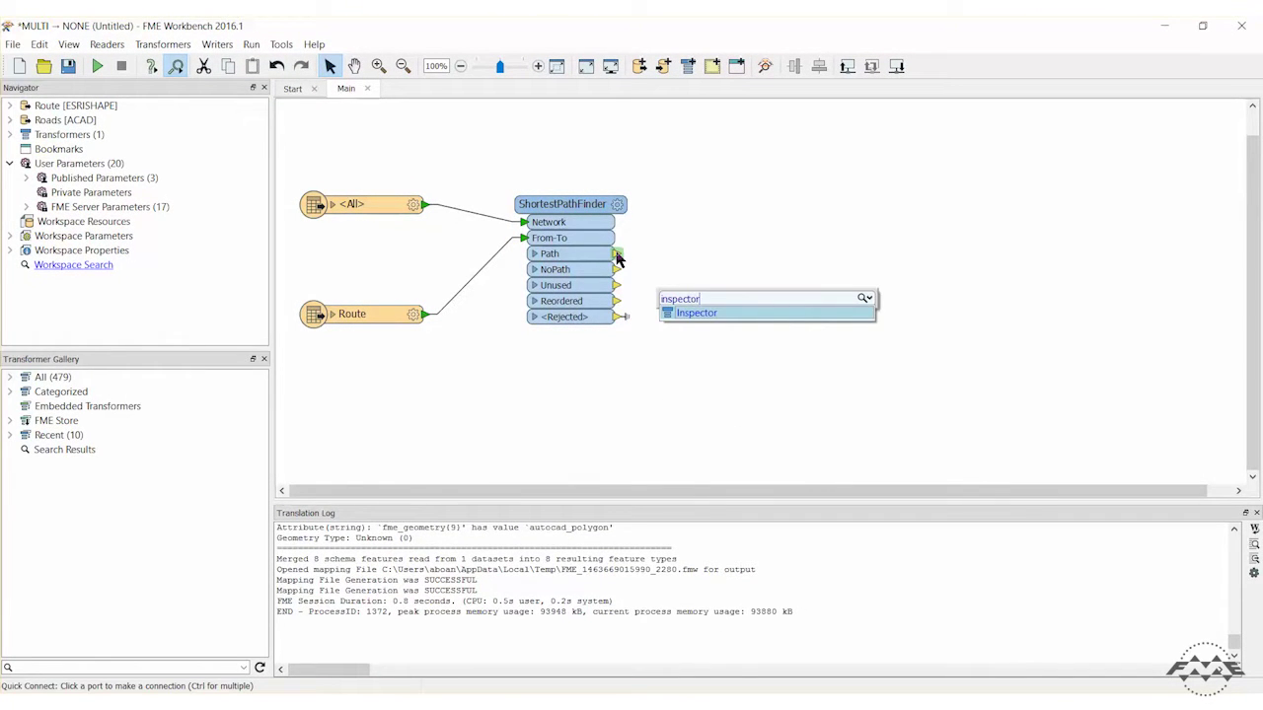
pyautogui.press('Return')
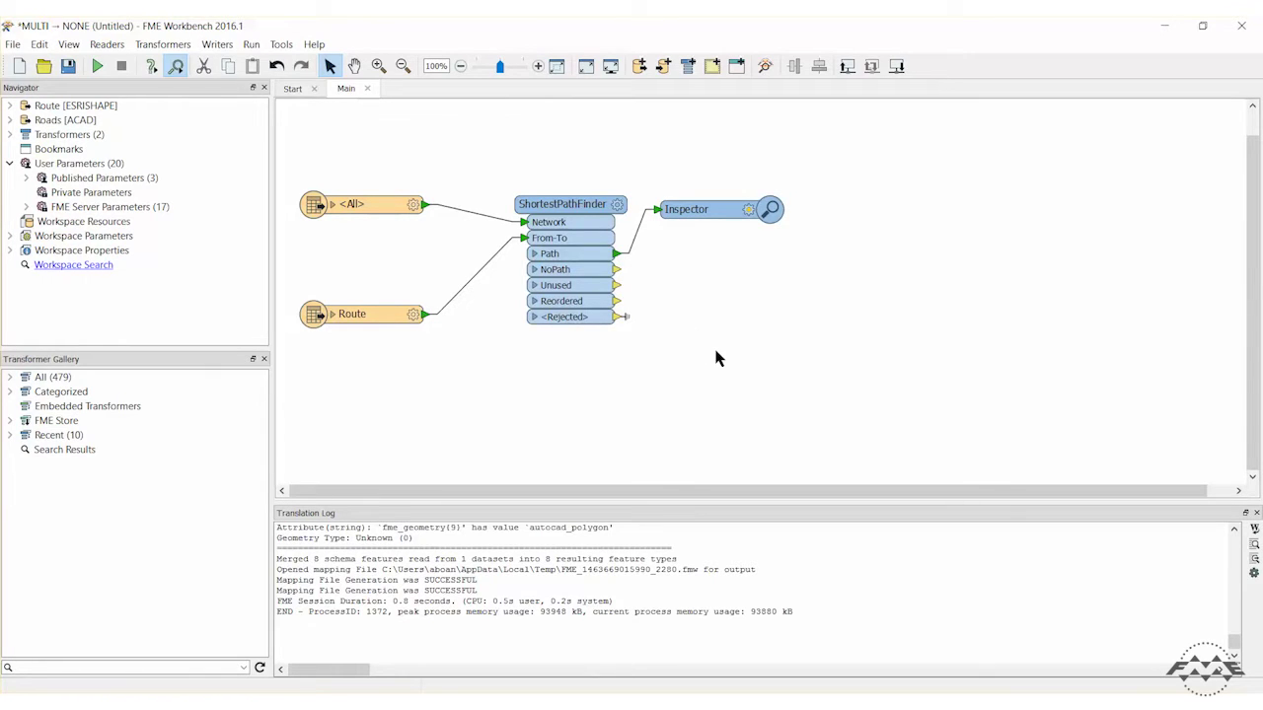
pyautogui.click(100, 67)
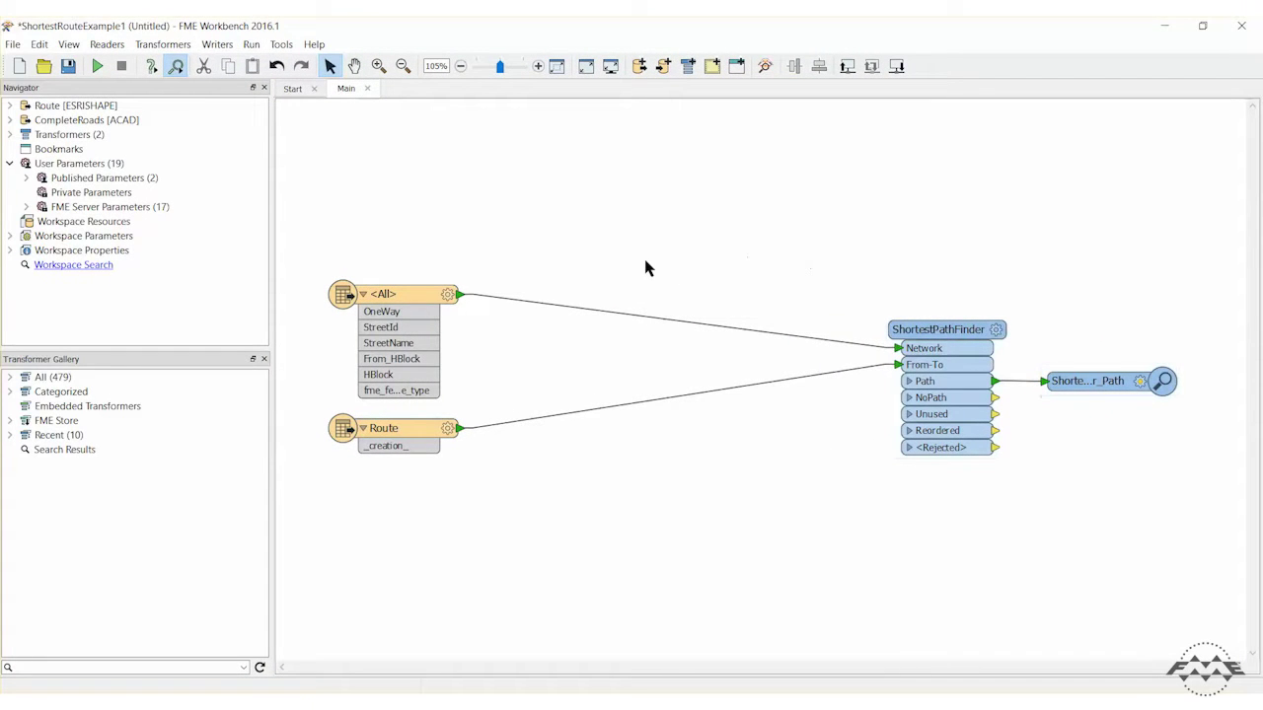
# Step: Insert a Tester into the roads-to-Network connection
pyautogui.click(564, 310)
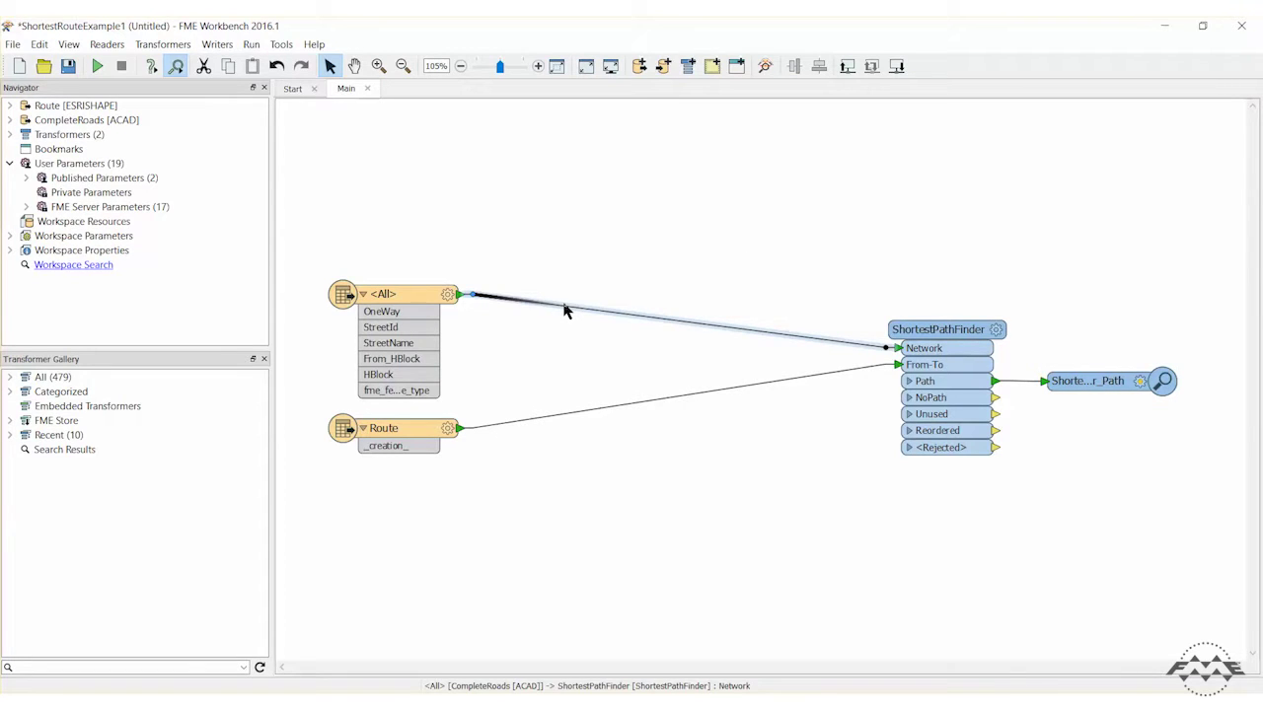
pyautogui.write('tester')
pyautogui.press('Return')
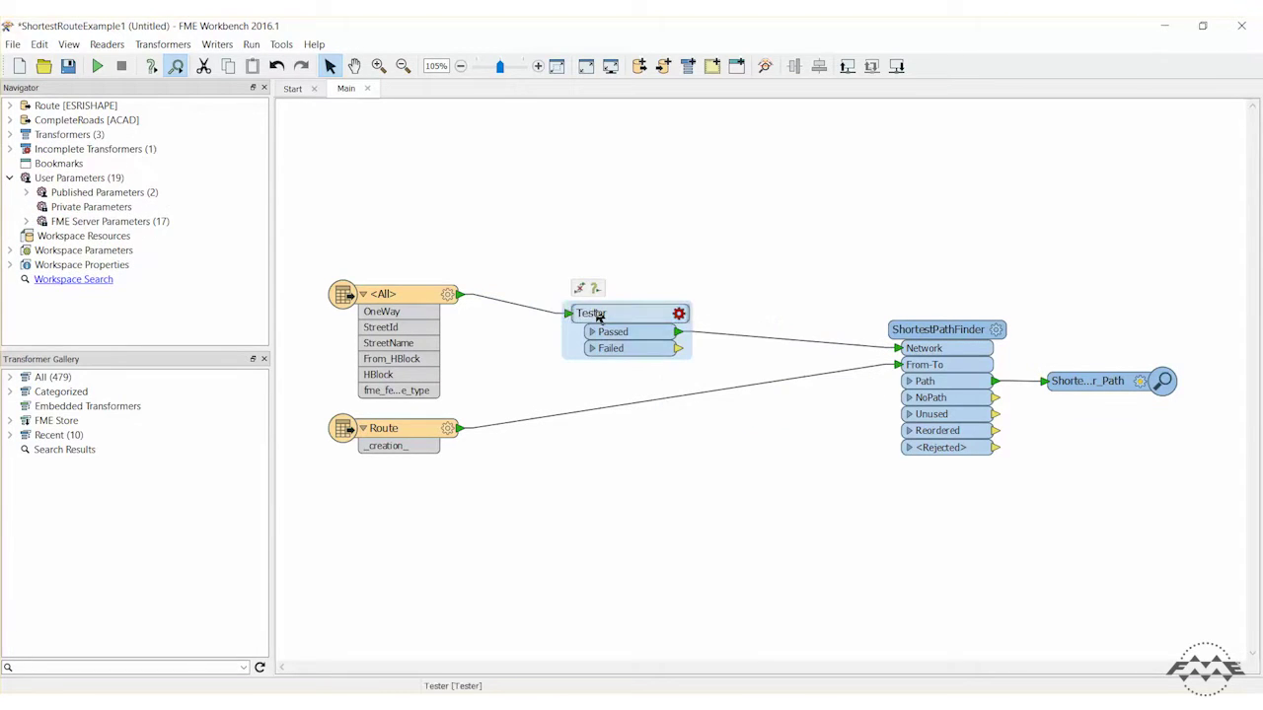
pyautogui.moveTo(597, 316); pyautogui.dragTo(546, 296)
# Step: Configure the Tester to pass features where OneWay = Y
pyautogui.doubleClick(546, 298)
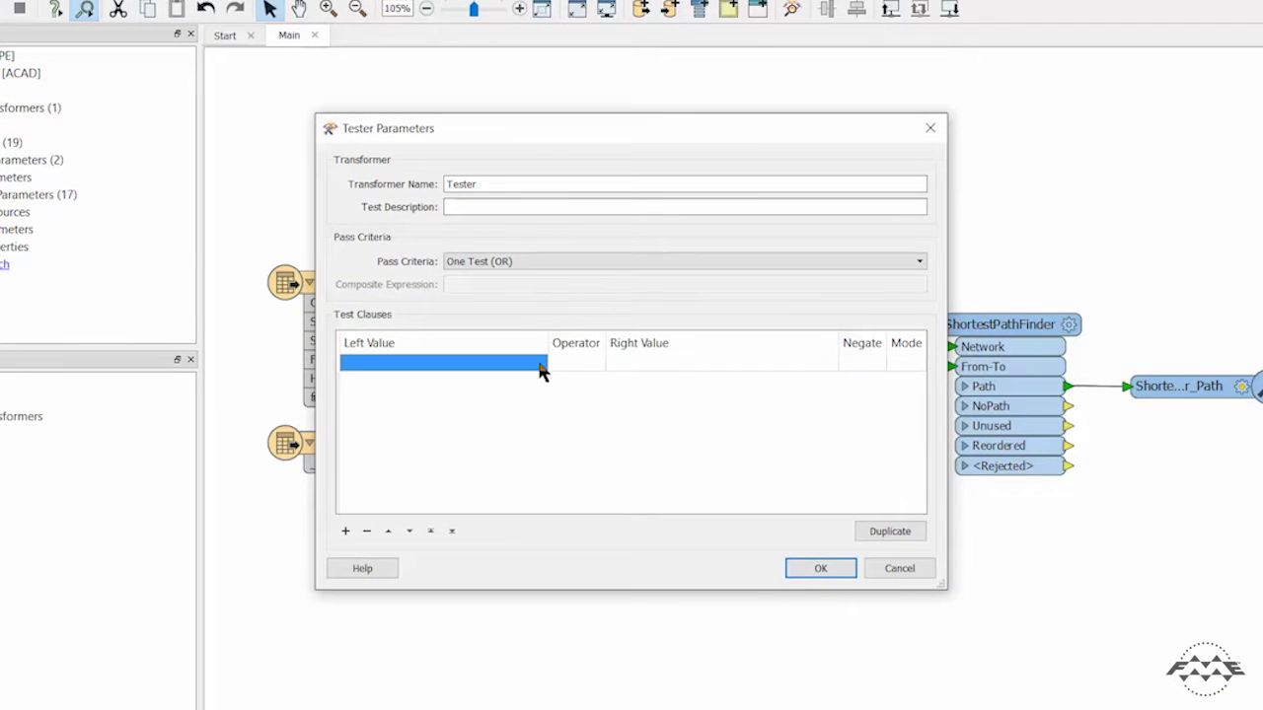
pyautogui.click(539, 363)
pyautogui.moveTo(566, 385)
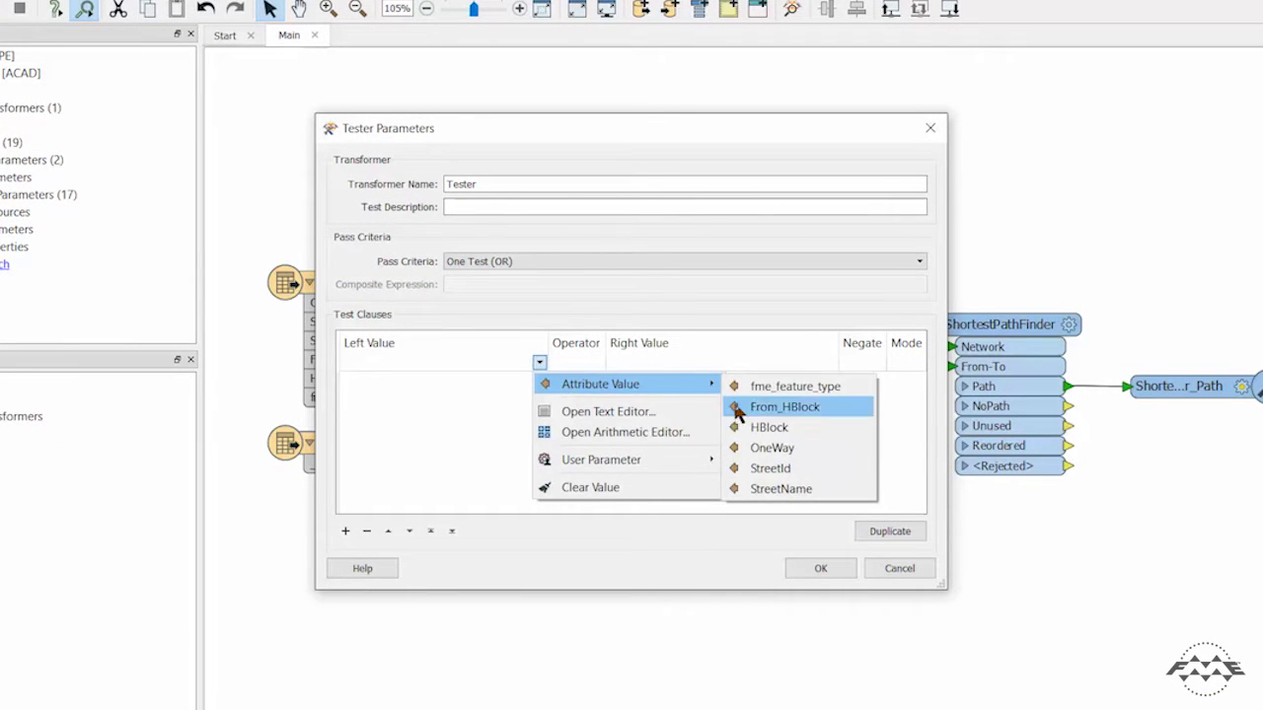
pyautogui.click(772, 448)
pyautogui.click(586, 365)
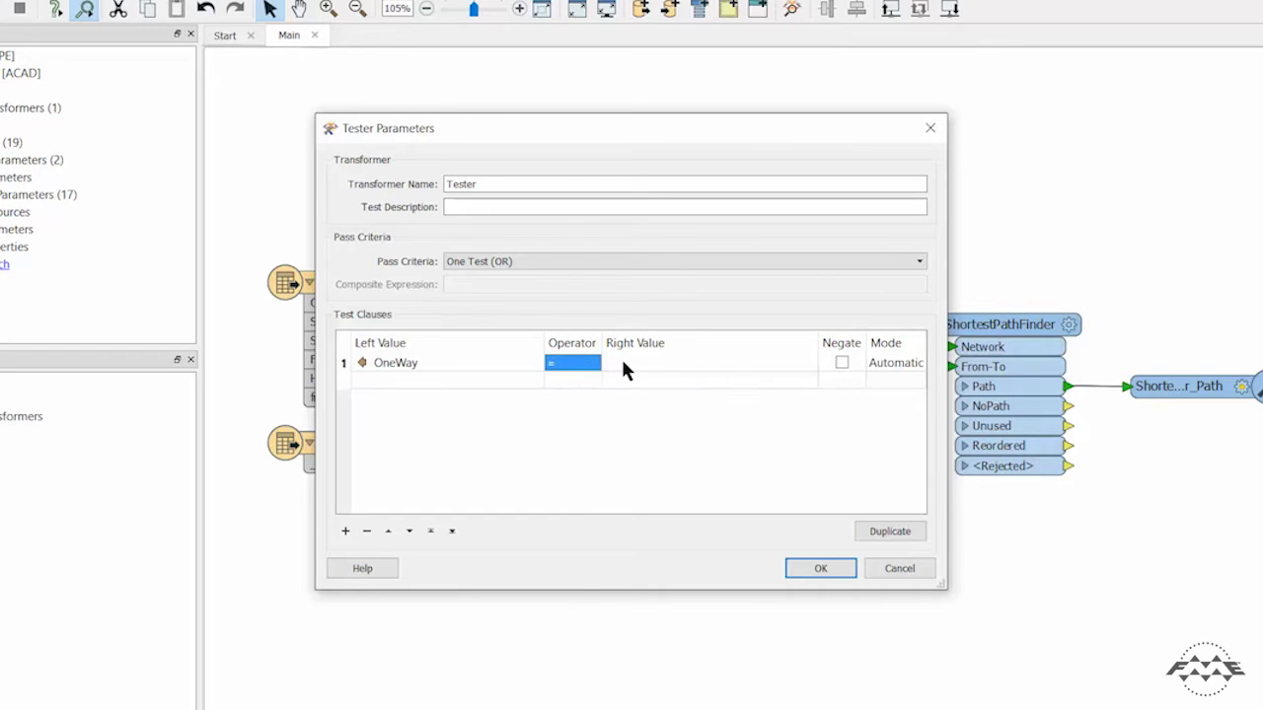
pyautogui.click(621, 363)
pyautogui.write('Y')
pyautogui.click(817, 565)
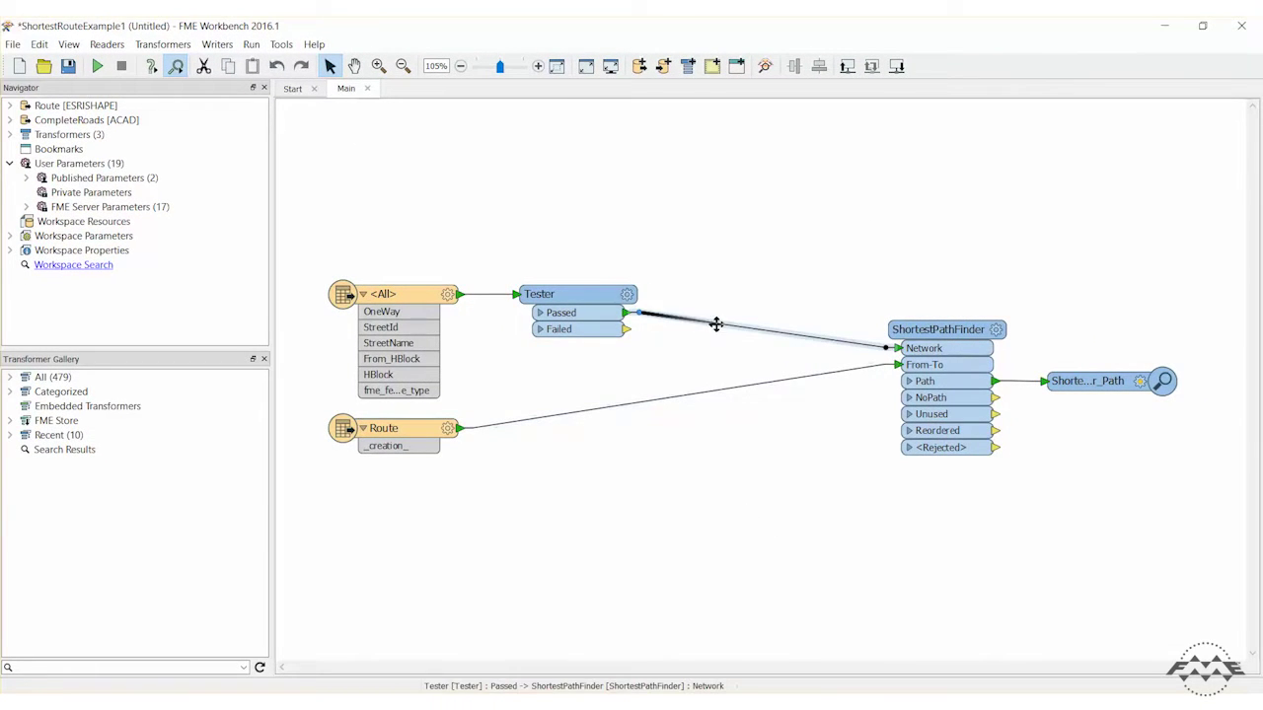
# Step: Insert an AttributeManager on the Tester's Passed-to-Network link
pyautogui.click(717, 323)
pyautogui.write('attributemana')
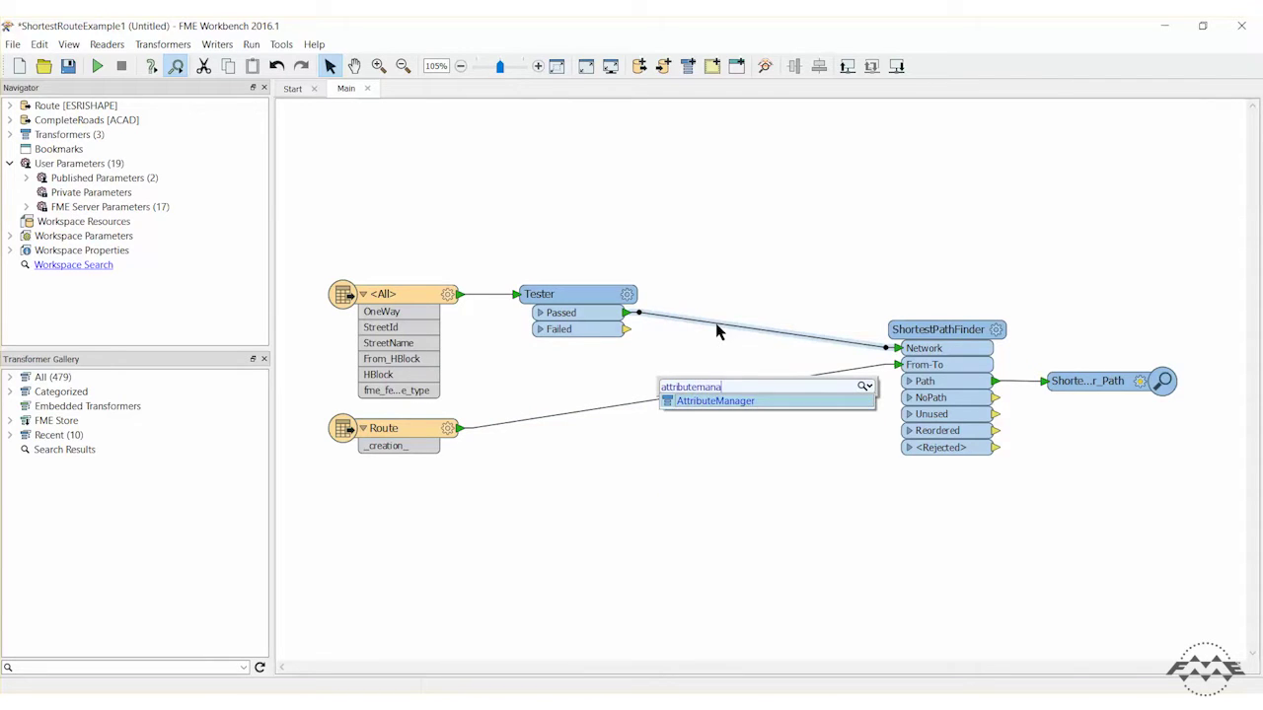
pyautogui.write('ger')
pyautogui.press('Return')
pyautogui.moveTo(761, 333); pyautogui.dragTo(740, 256)
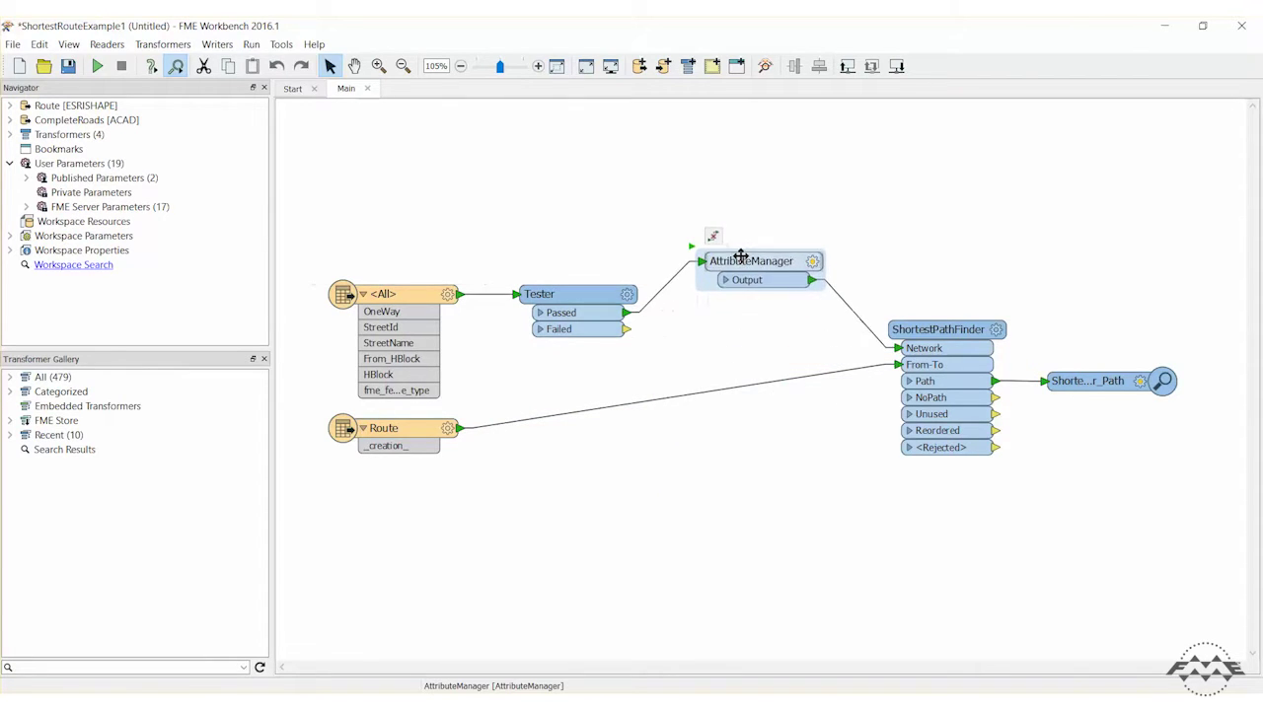
# Step: Add AttributeManager_2 on the Tester's Failed output and connect it to Network
pyautogui.click(630, 329)
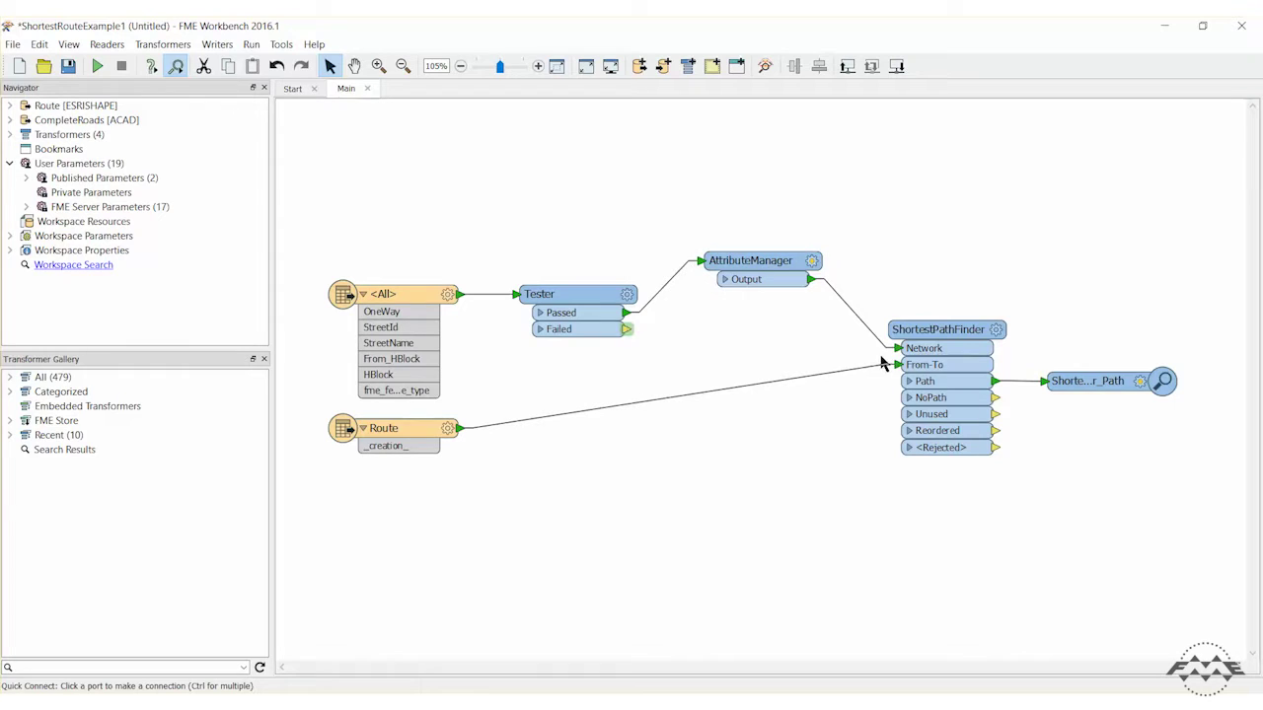
pyautogui.write('manage')
pyautogui.press('Return')
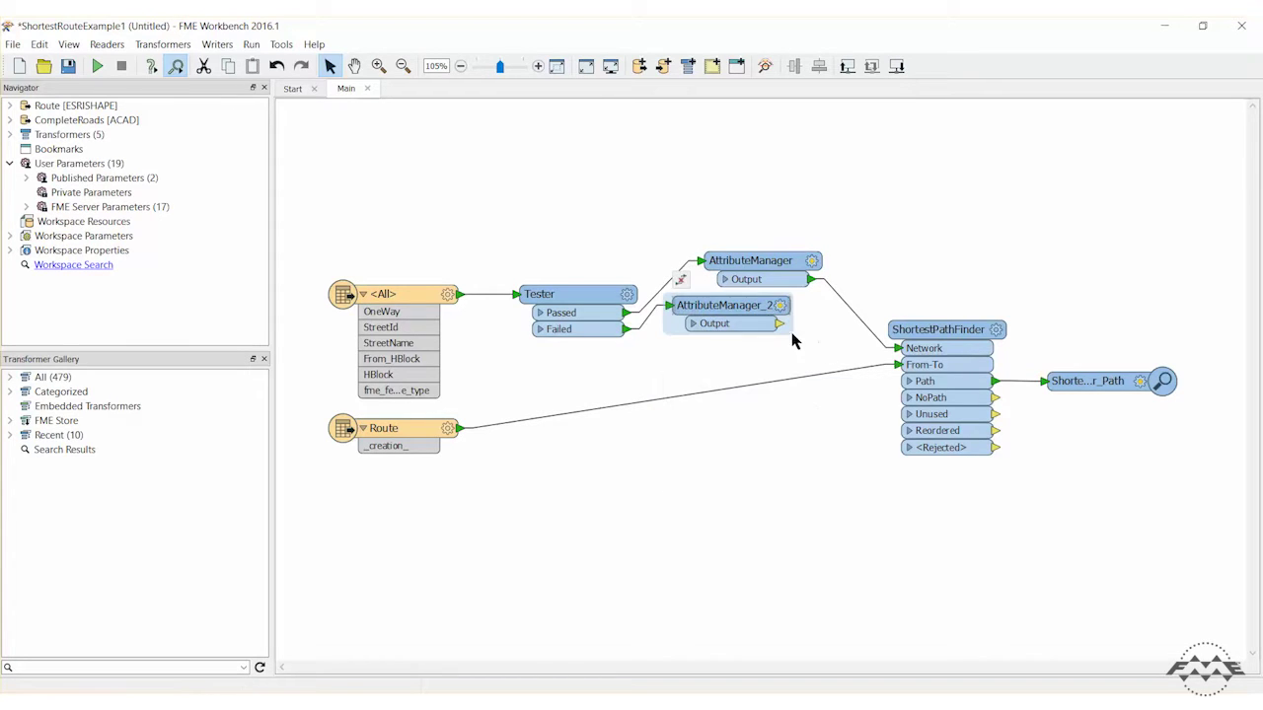
pyautogui.click(779, 324)
pyautogui.click(896, 348)
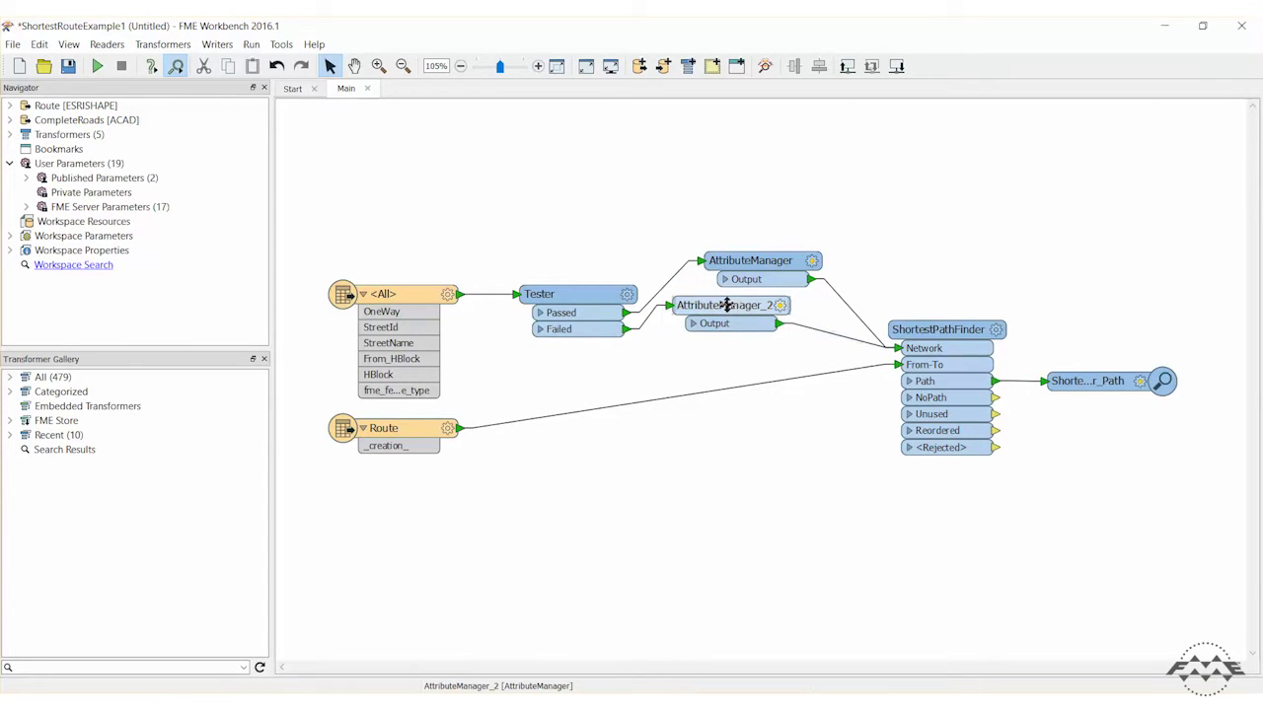
pyautogui.moveTo(726, 305); pyautogui.dragTo(757, 311)
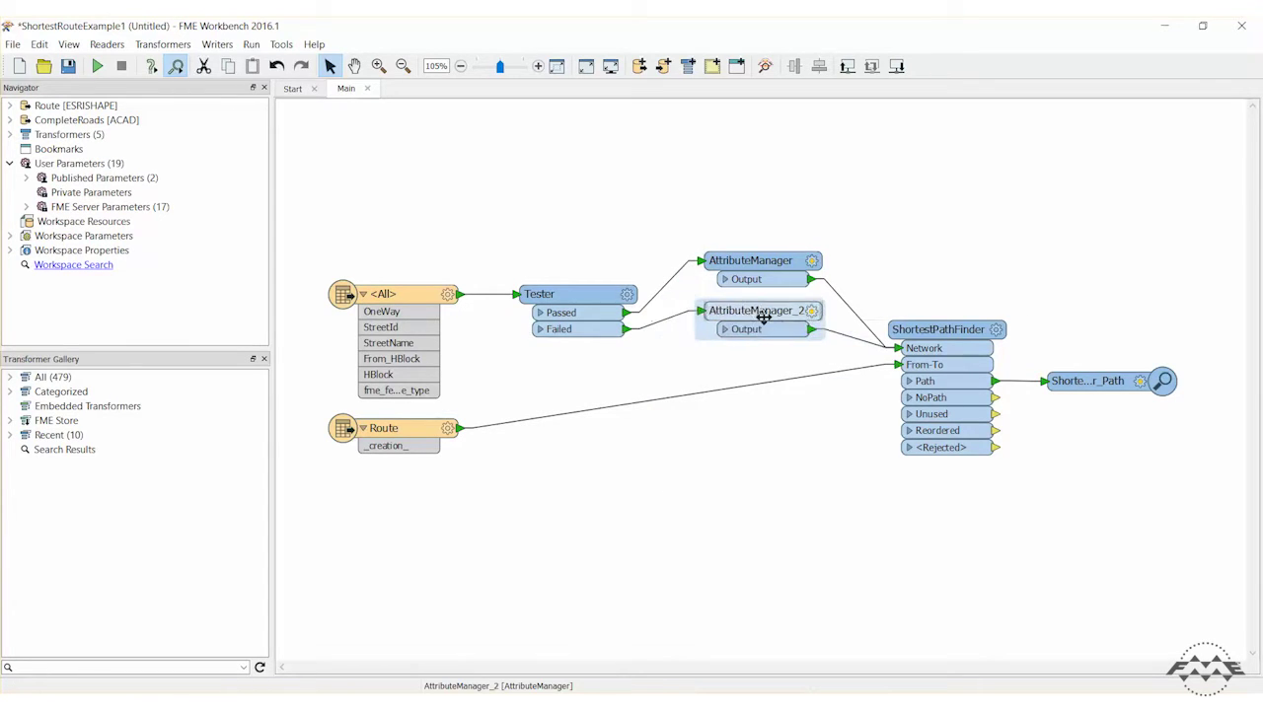
pyautogui.doubleClick(766, 259)
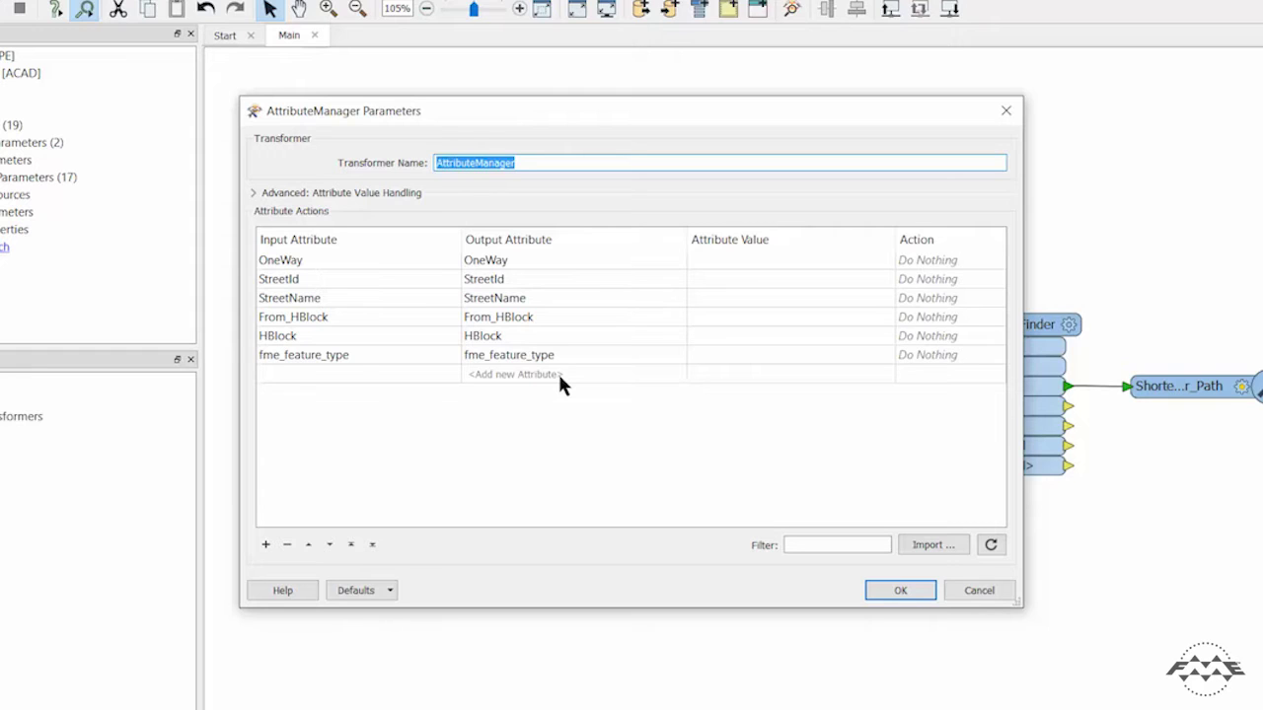
# Step: Add attributes ForwardCost = 1 and ReverseCost = 9999 in the first AttributeManager
pyautogui.click(557, 375)
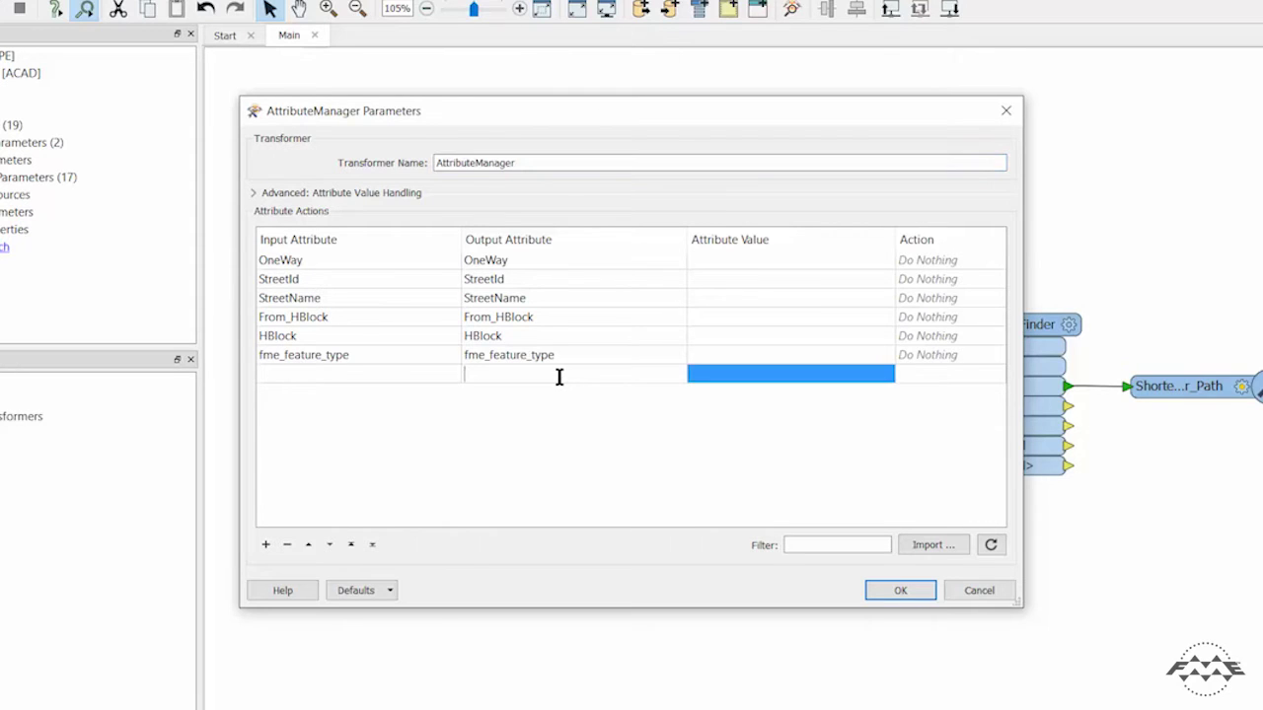
pyautogui.write('ForwardCost')
pyautogui.click(706, 378)
pyautogui.write('1')
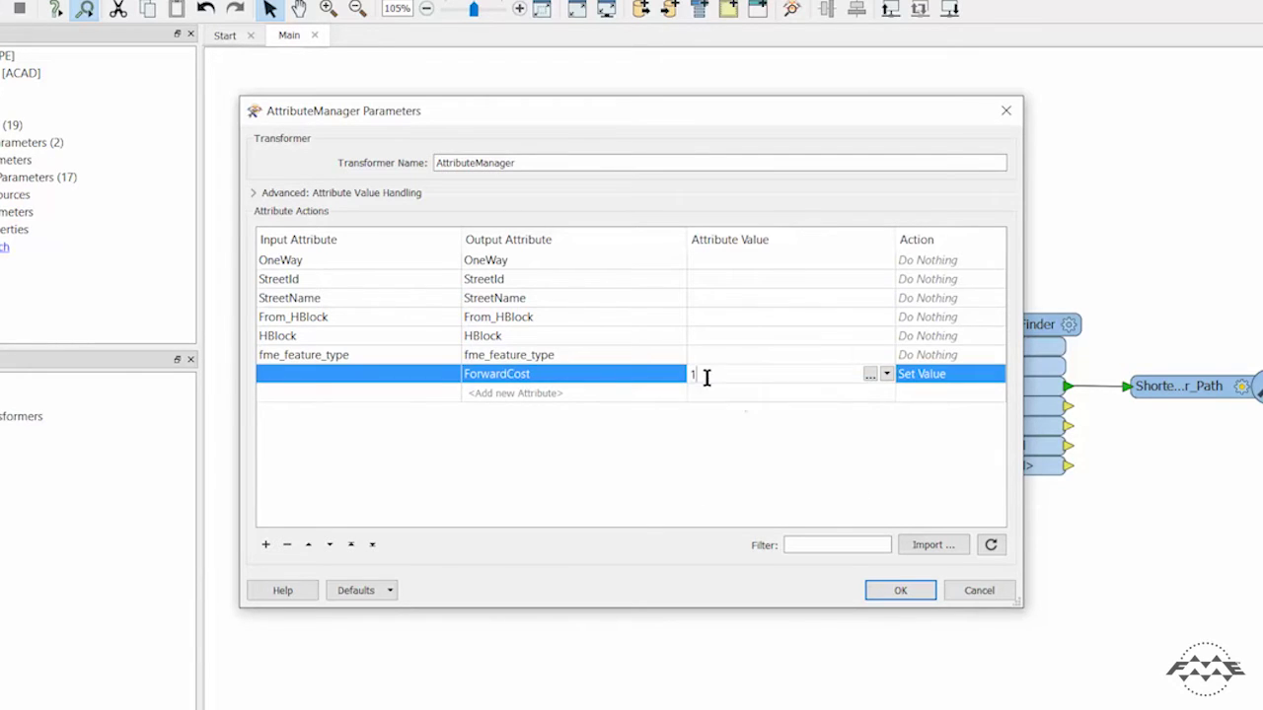
pyautogui.click(612, 391)
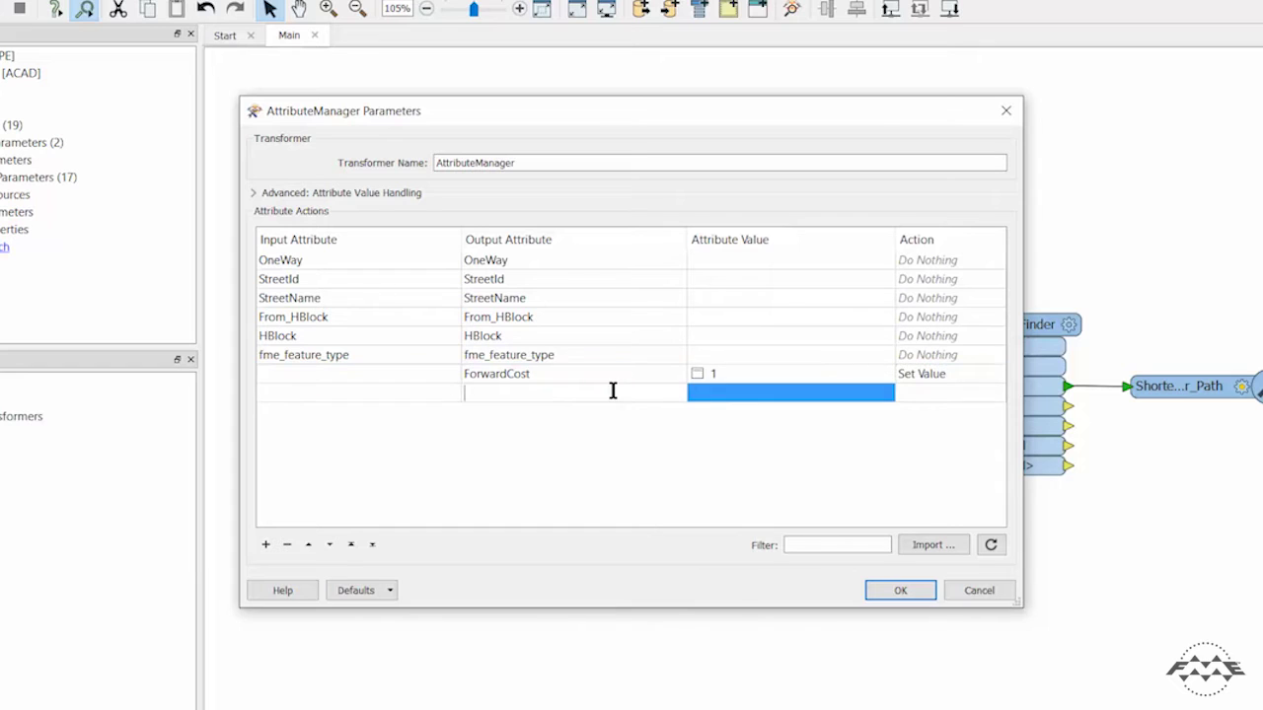
pyautogui.write('ReverseCost')
pyautogui.click(718, 397)
pyautogui.write('9999')
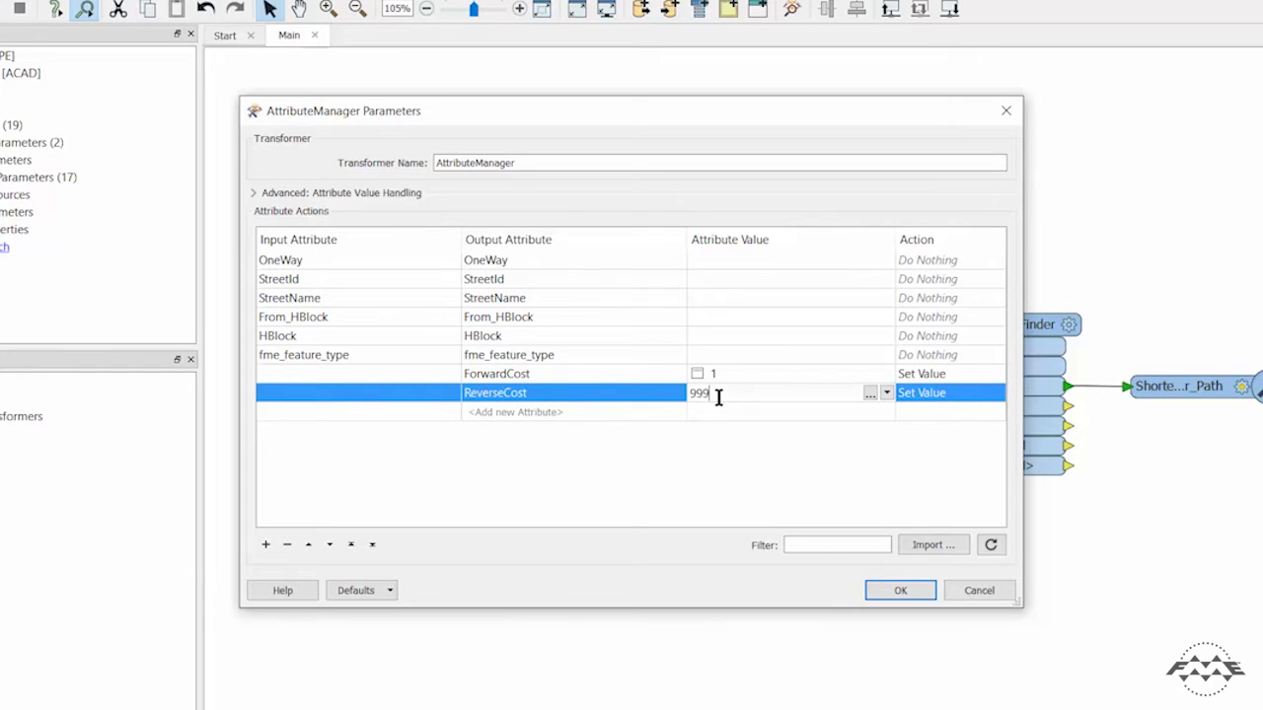
pyautogui.click(898, 591)
pyautogui.click(899, 591)
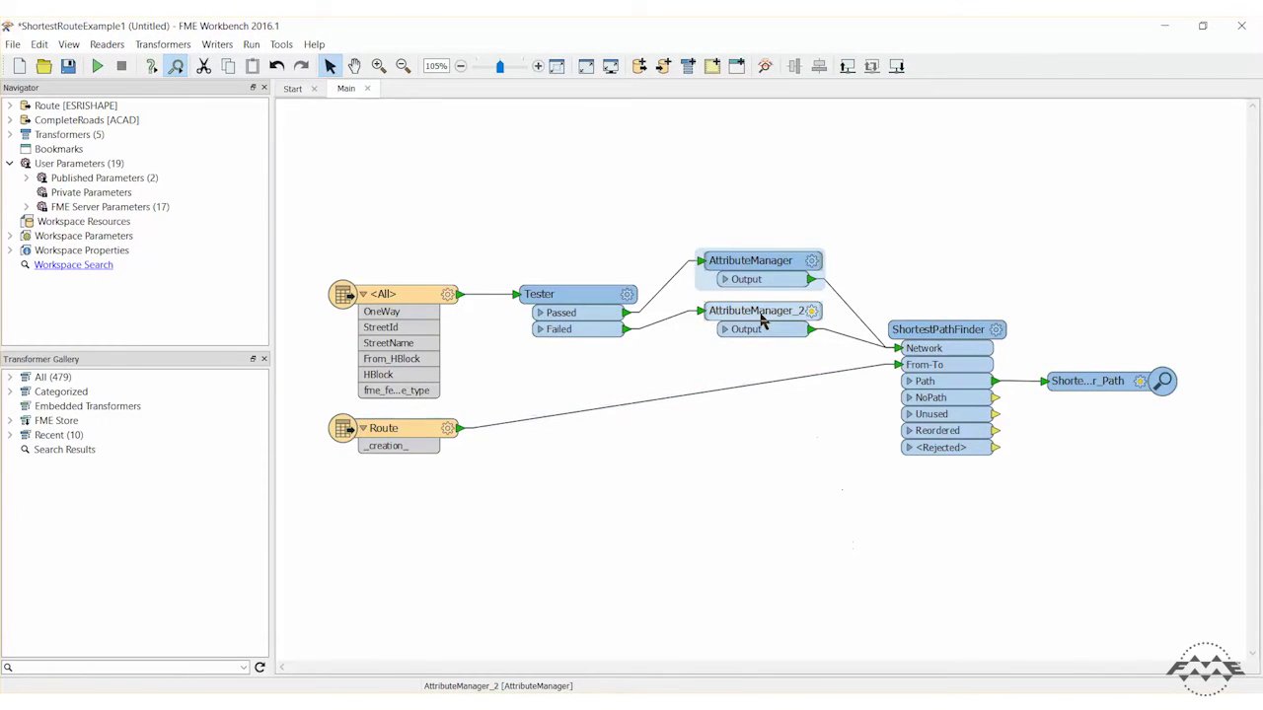
# Step: Add attributes ForwardCost = 1 and ReverseCost = 1 in AttributeManager_2
pyautogui.doubleClick(762, 314)
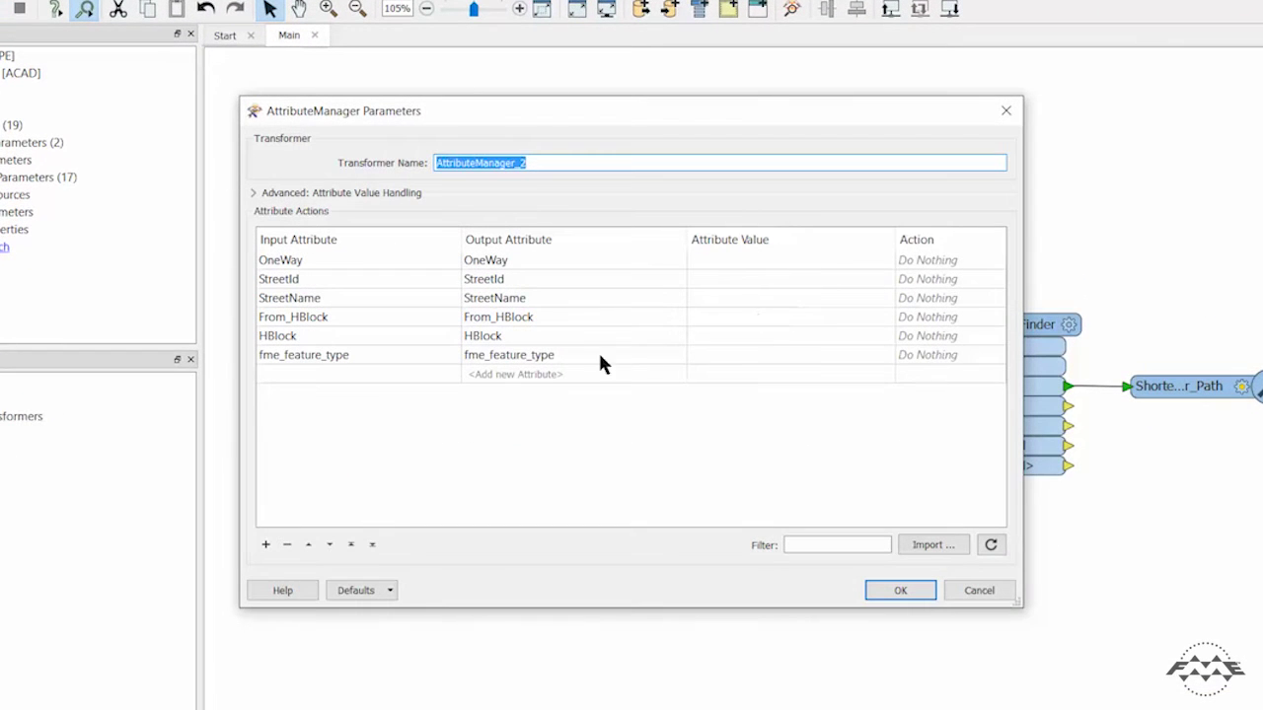
pyautogui.click(572, 376)
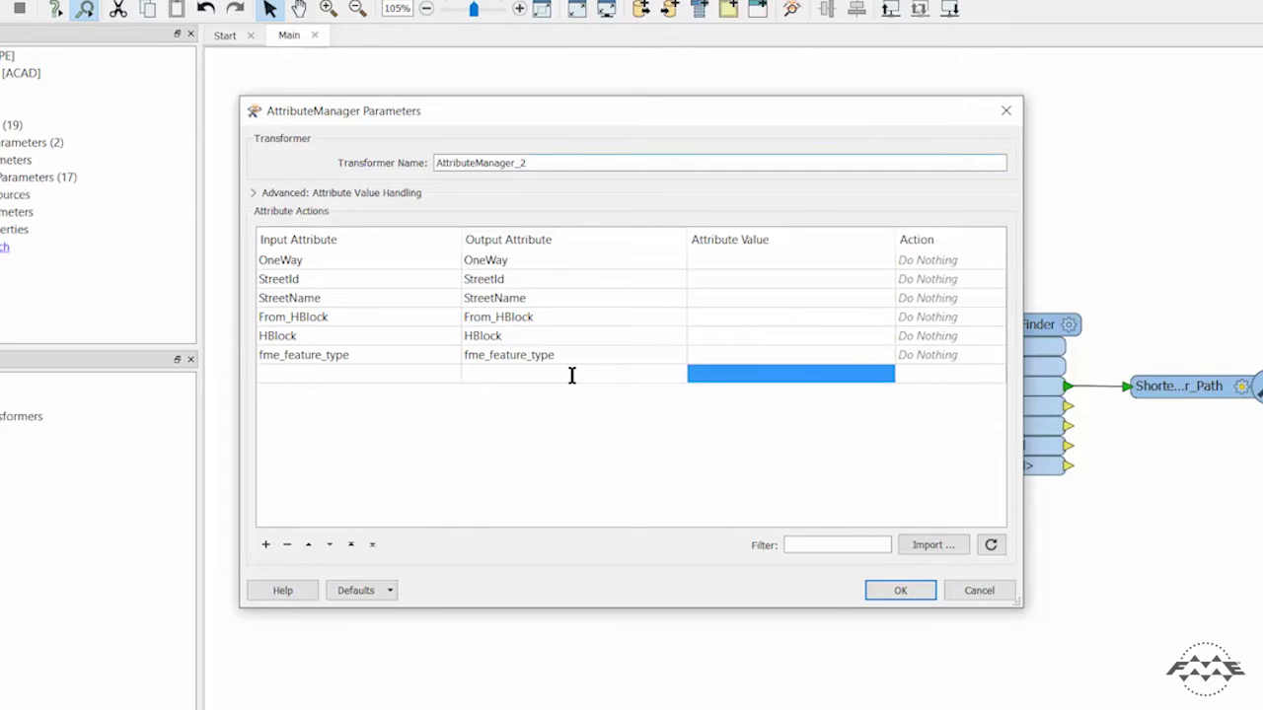
pyautogui.write('ForwardCost')
pyautogui.click(708, 374)
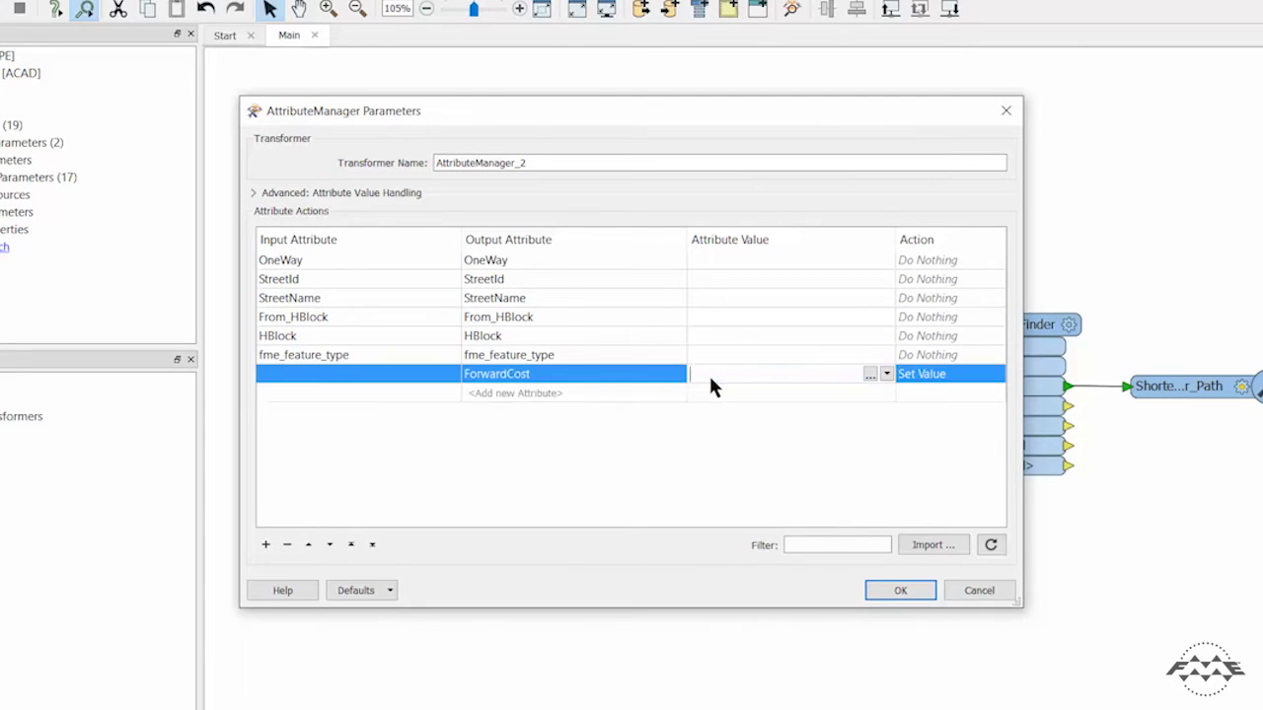
pyautogui.write('1')
pyautogui.click(587, 394)
pyautogui.write('Revers')
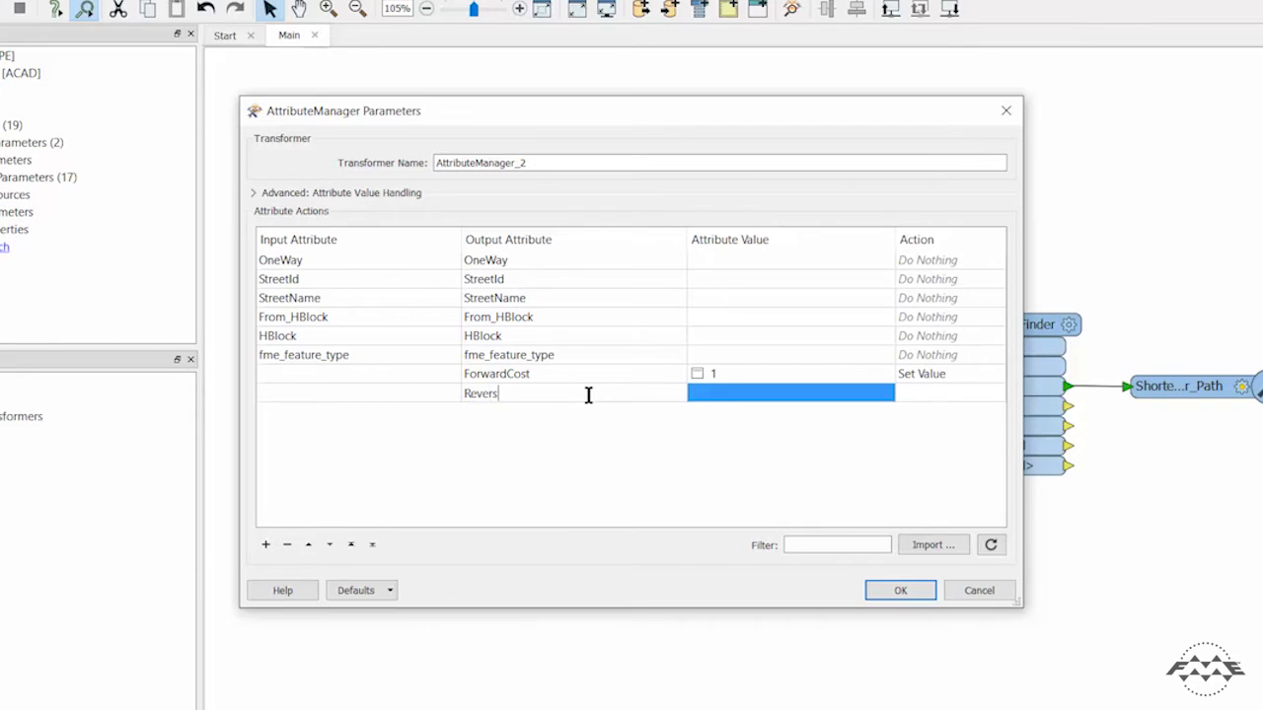
pyautogui.write('eCost')
pyautogui.click(710, 393)
pyautogui.write('1')
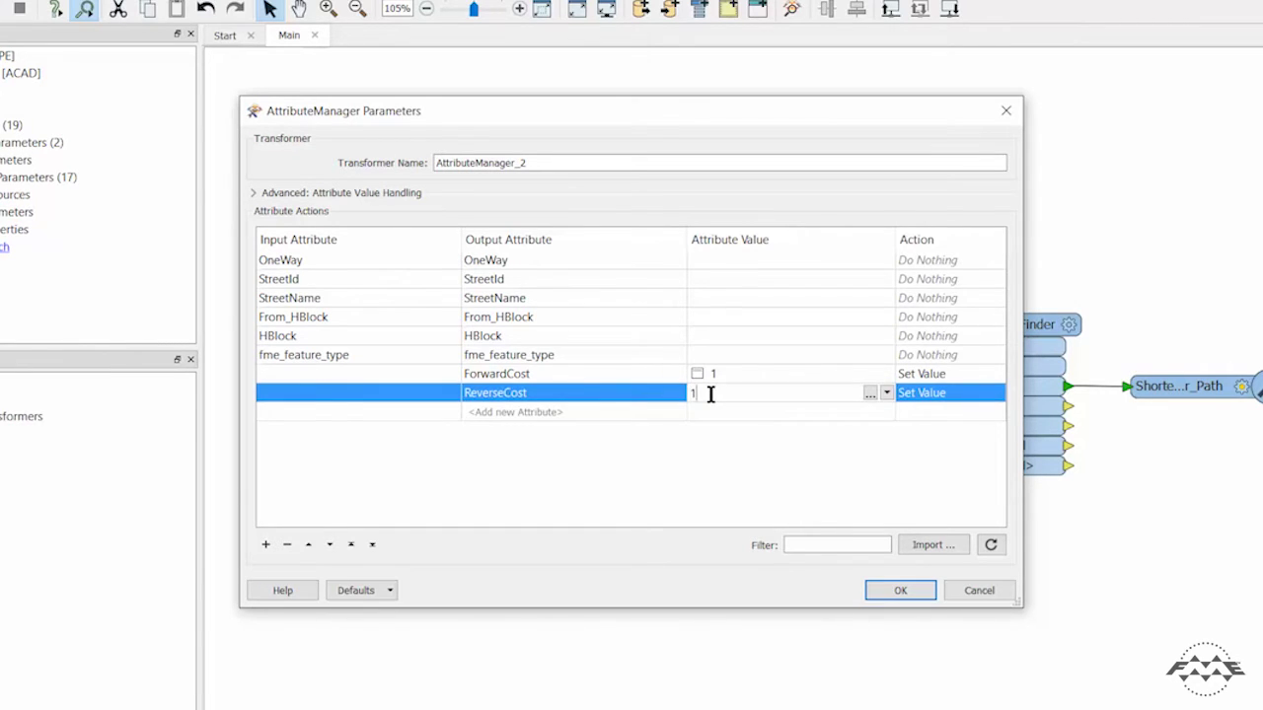
pyautogui.click(882, 588)
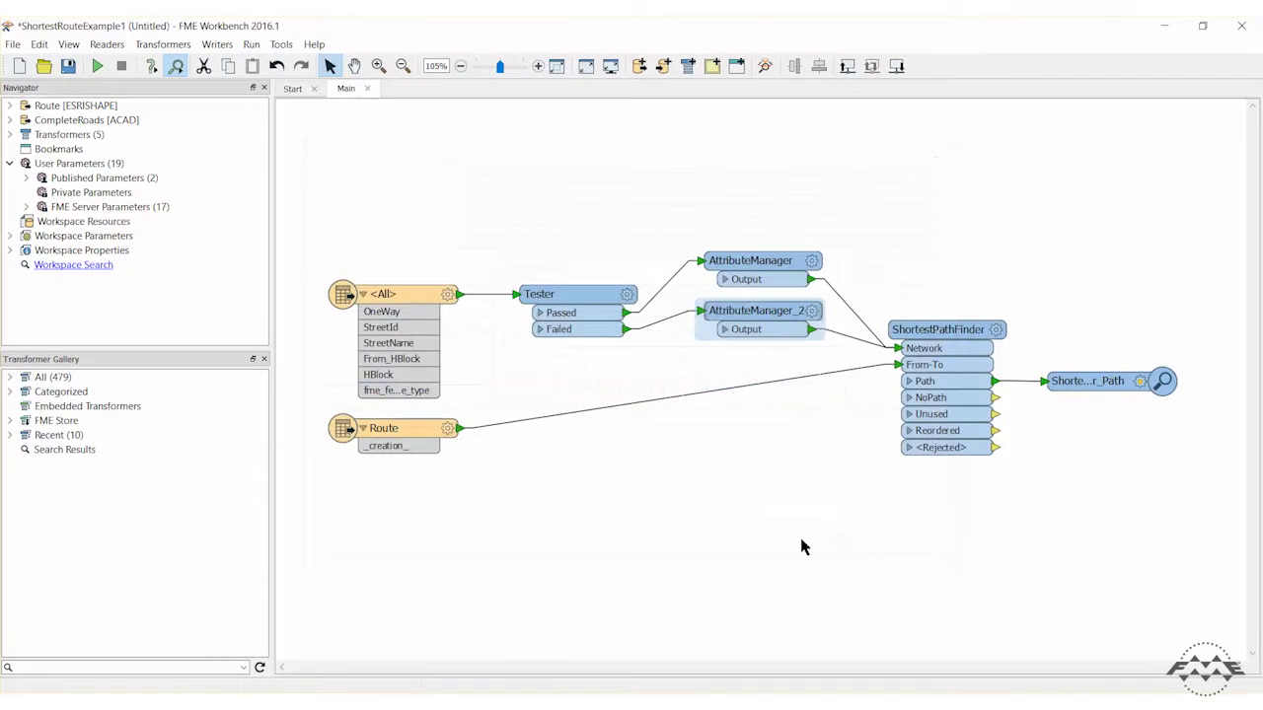
# Step: Set ShortestPathFinder Cost Type to By Two Attributes: ForwardCost forward, ReverseCost reverse
pyautogui.click(935, 329)
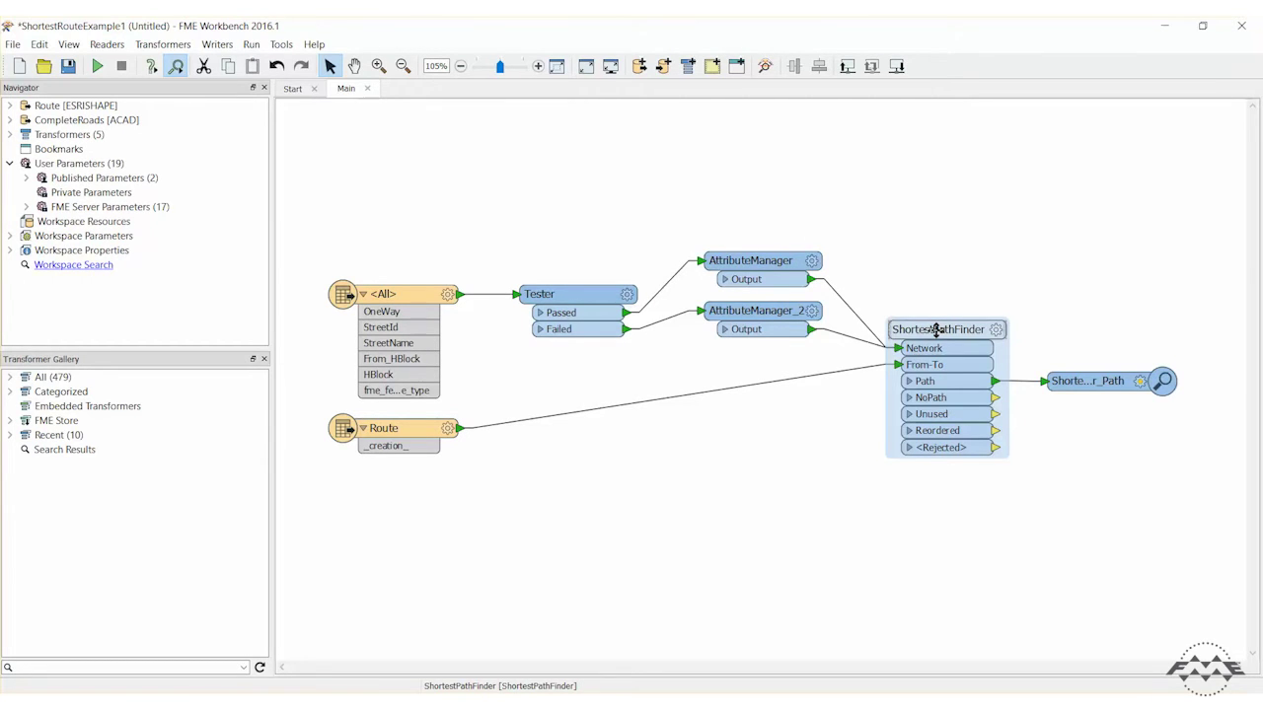
pyautogui.doubleClick(935, 329)
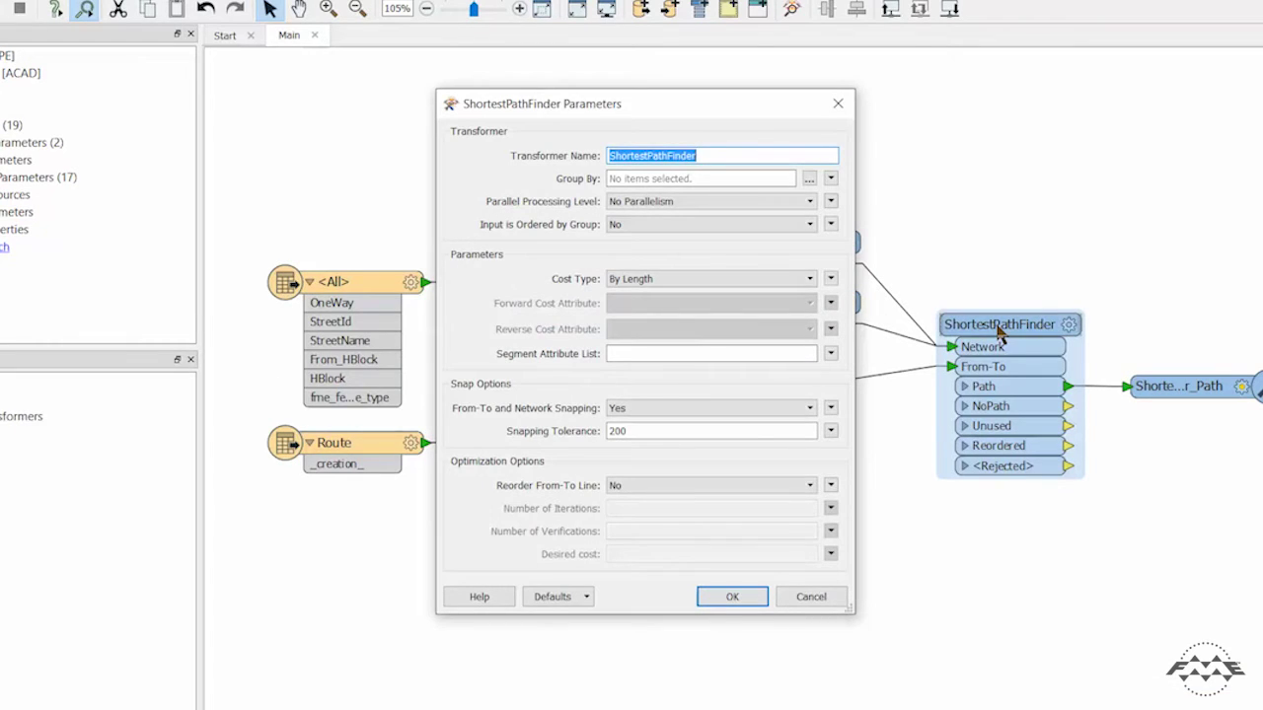
pyautogui.click(809, 280)
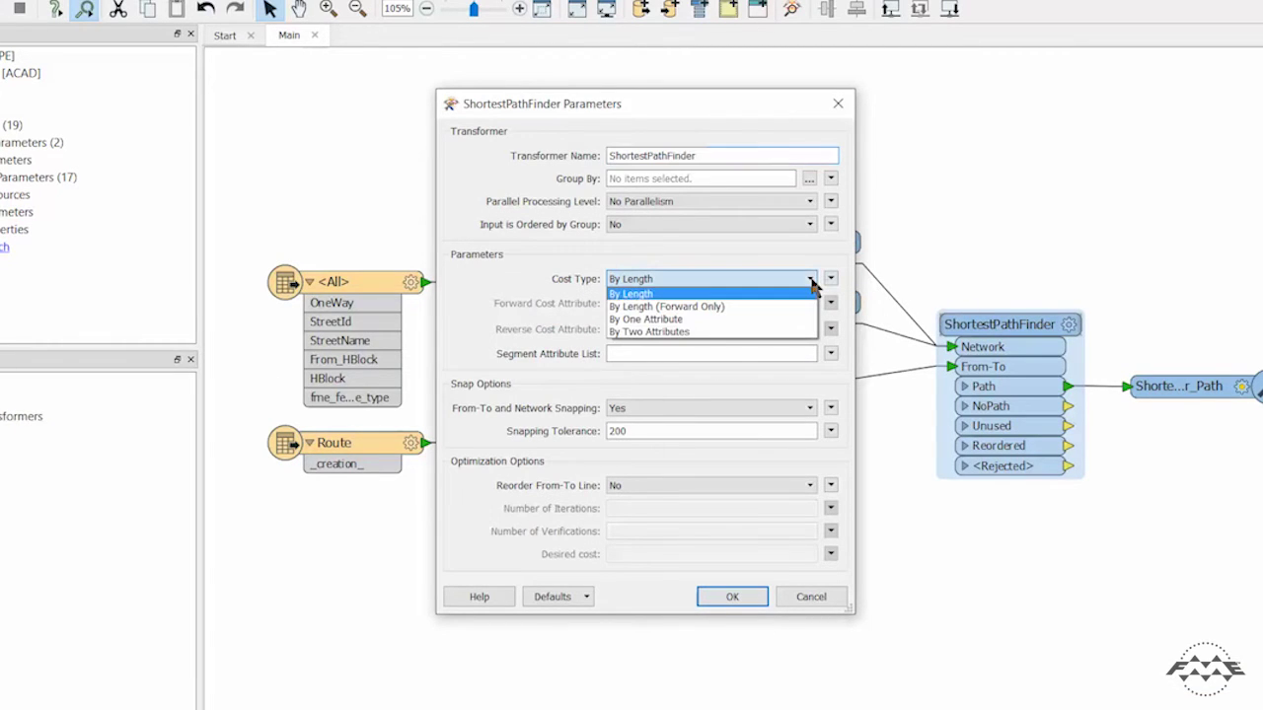
pyautogui.click(778, 333)
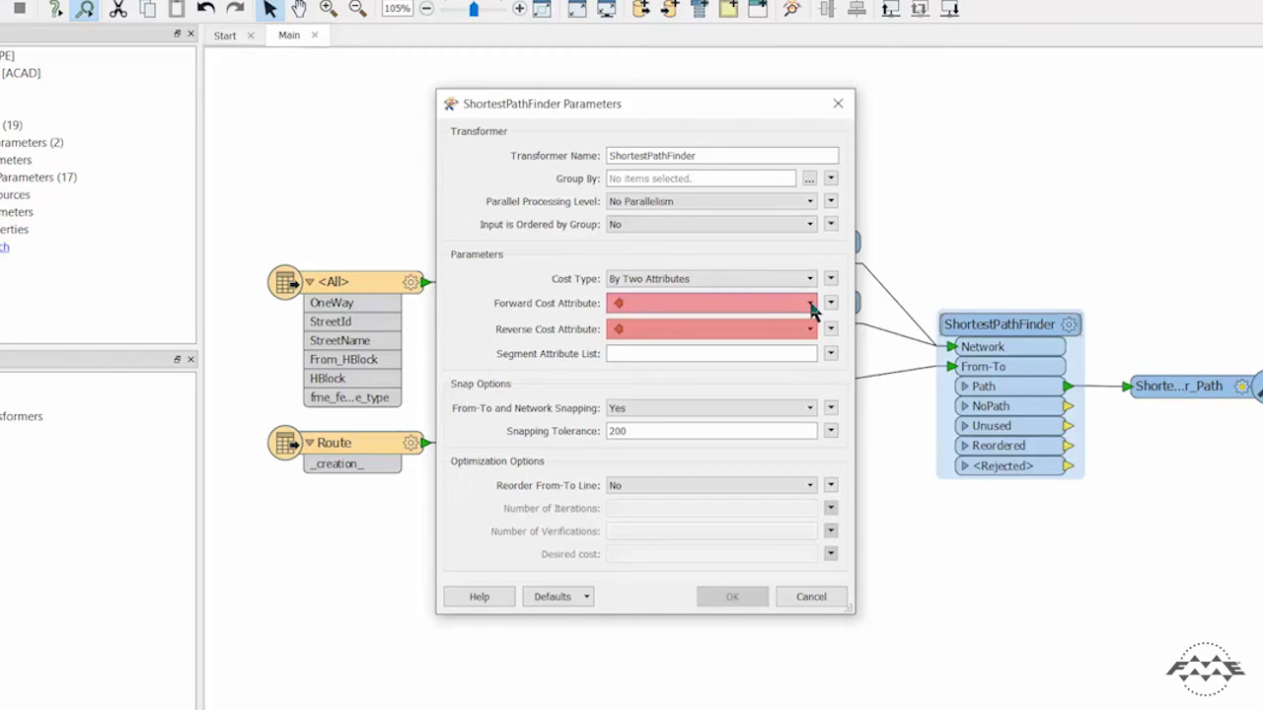
pyautogui.click(810, 304)
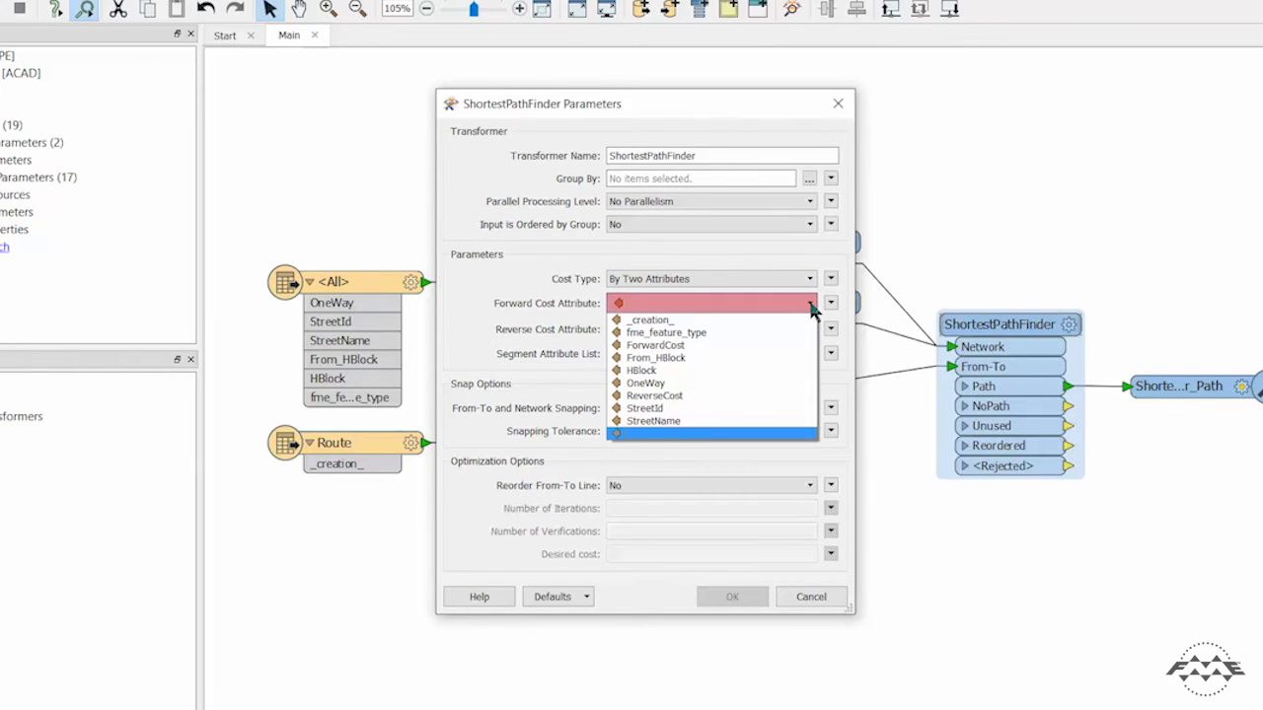
pyautogui.click(779, 345)
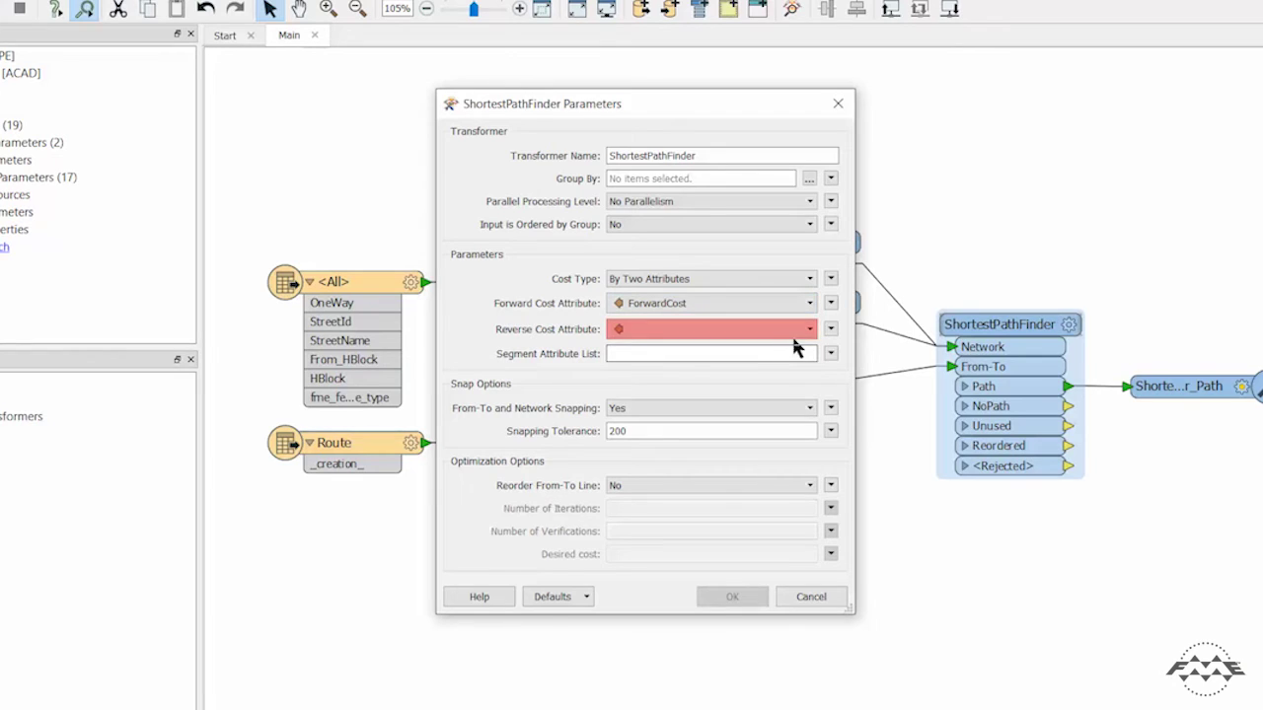
pyautogui.click(811, 333)
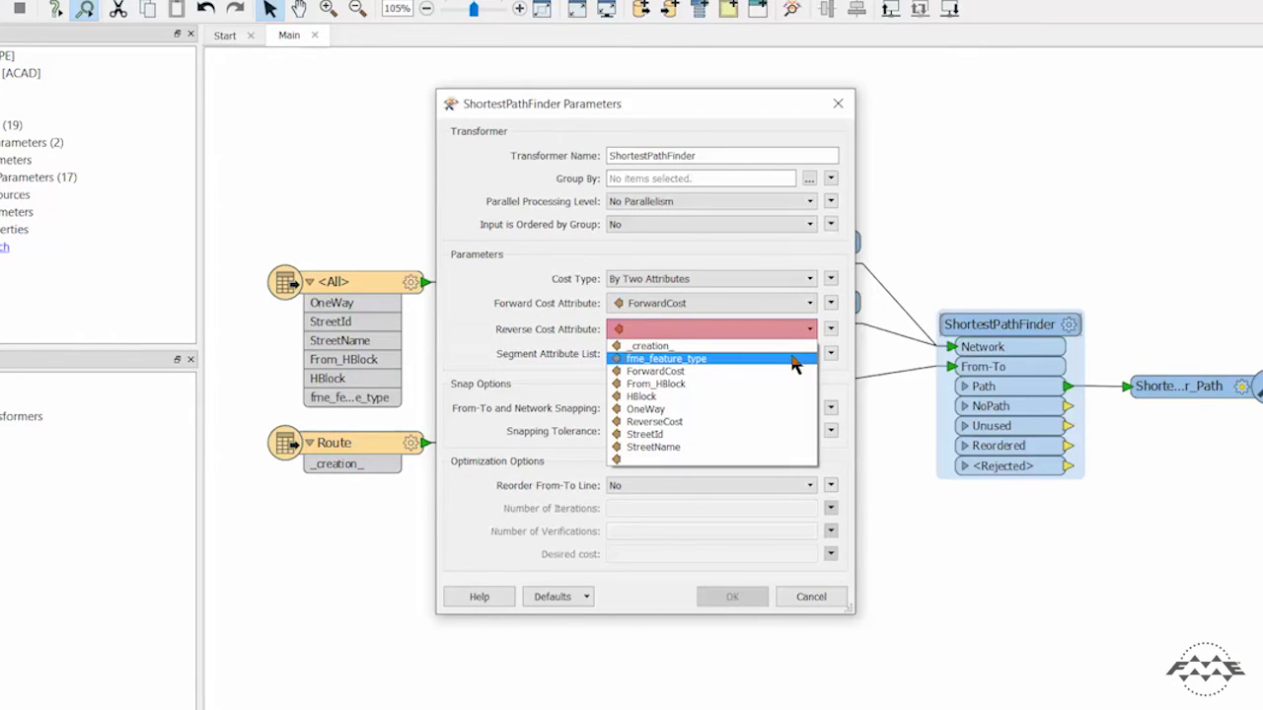
pyautogui.click(767, 422)
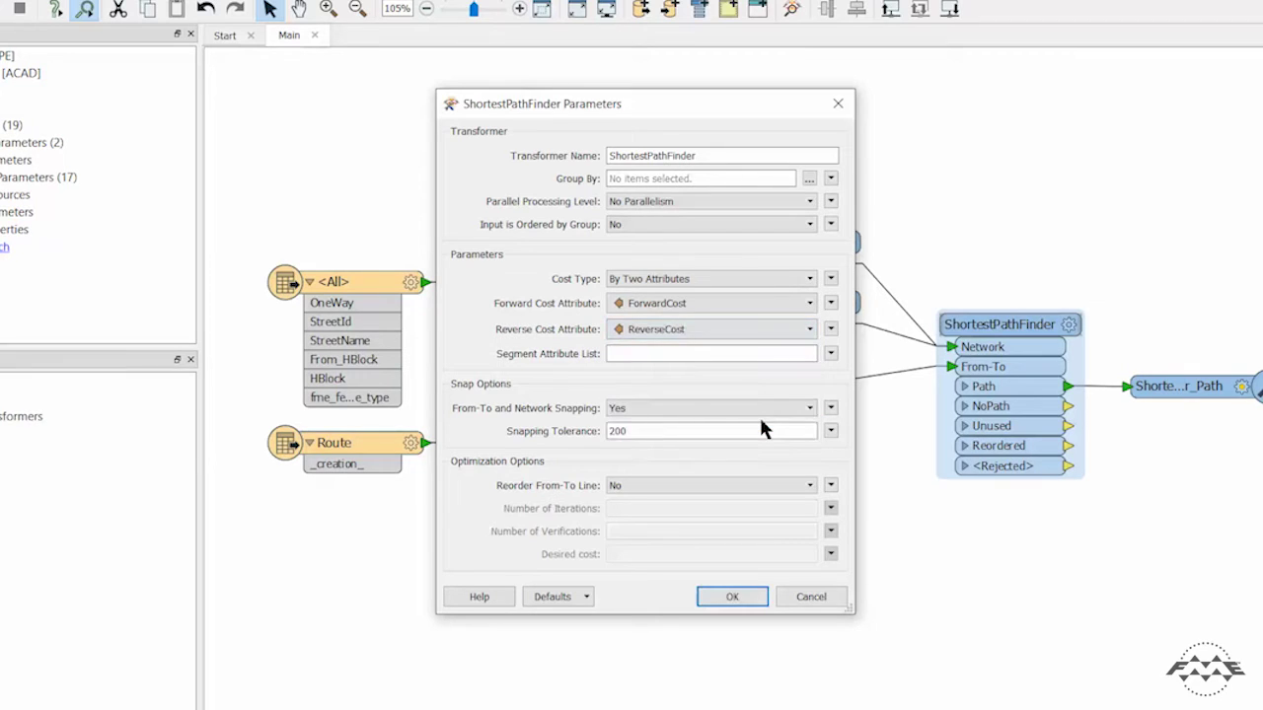
pyautogui.click(732, 595)
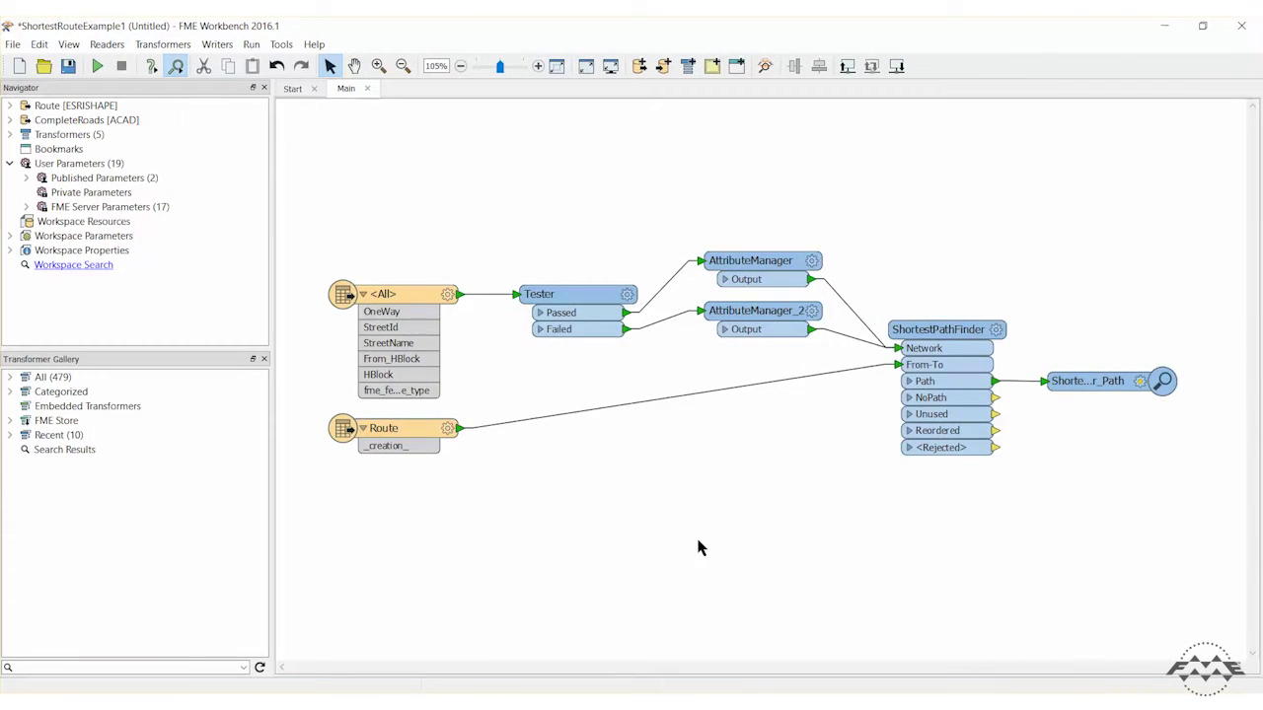
# Step: Run the workspace to produce one path, then select the first AttributeManager
pyautogui.click(101, 69)
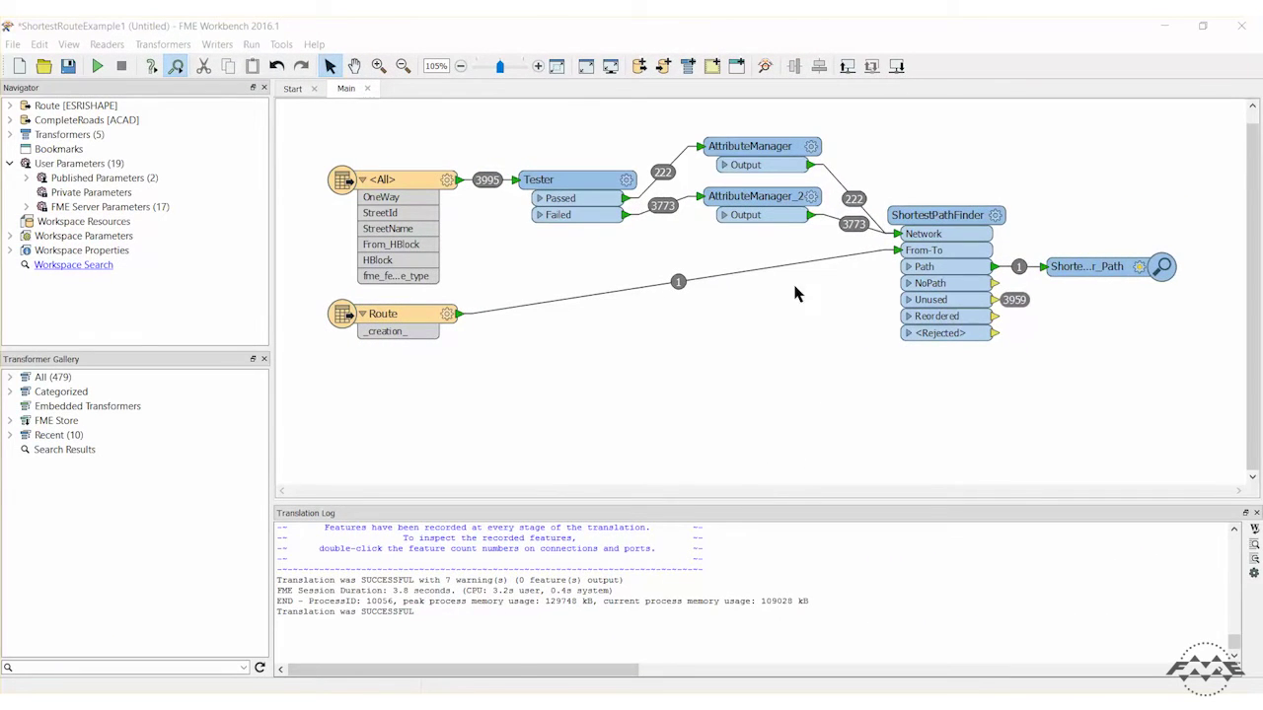
pyautogui.click(758, 148)
pyautogui.doubleClick(758, 148)
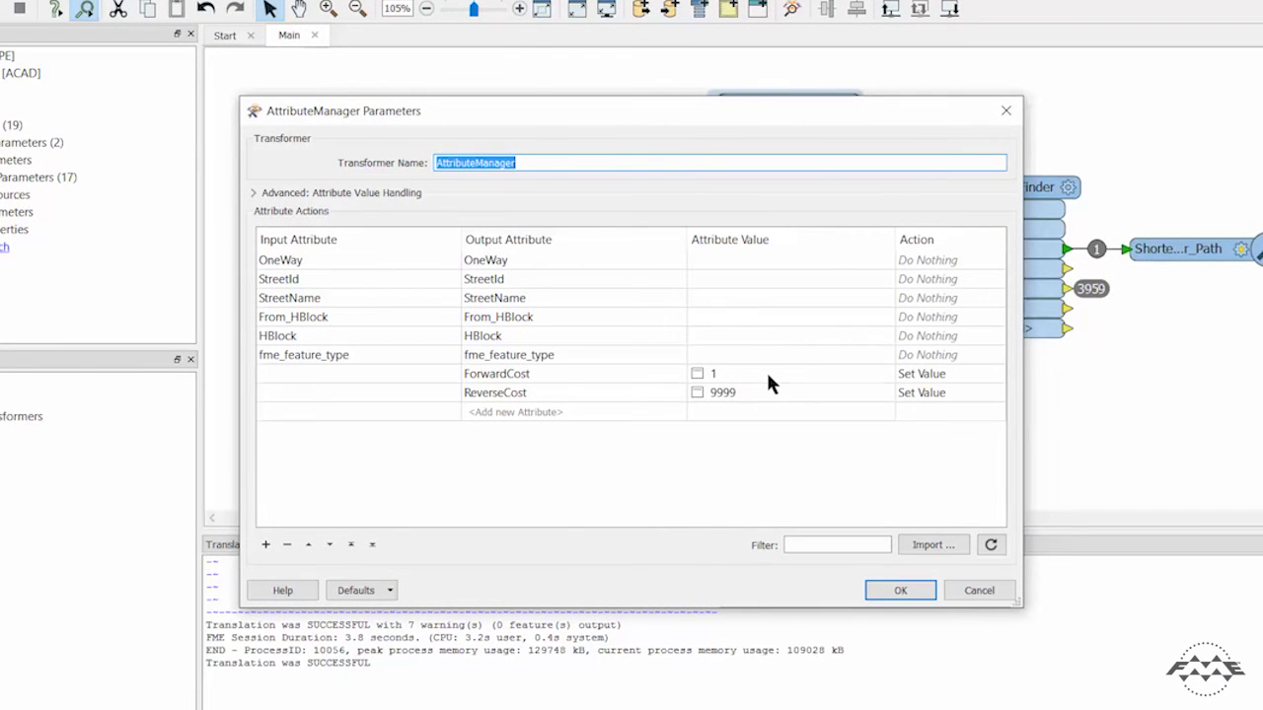
pyautogui.doubleClick(768, 375)
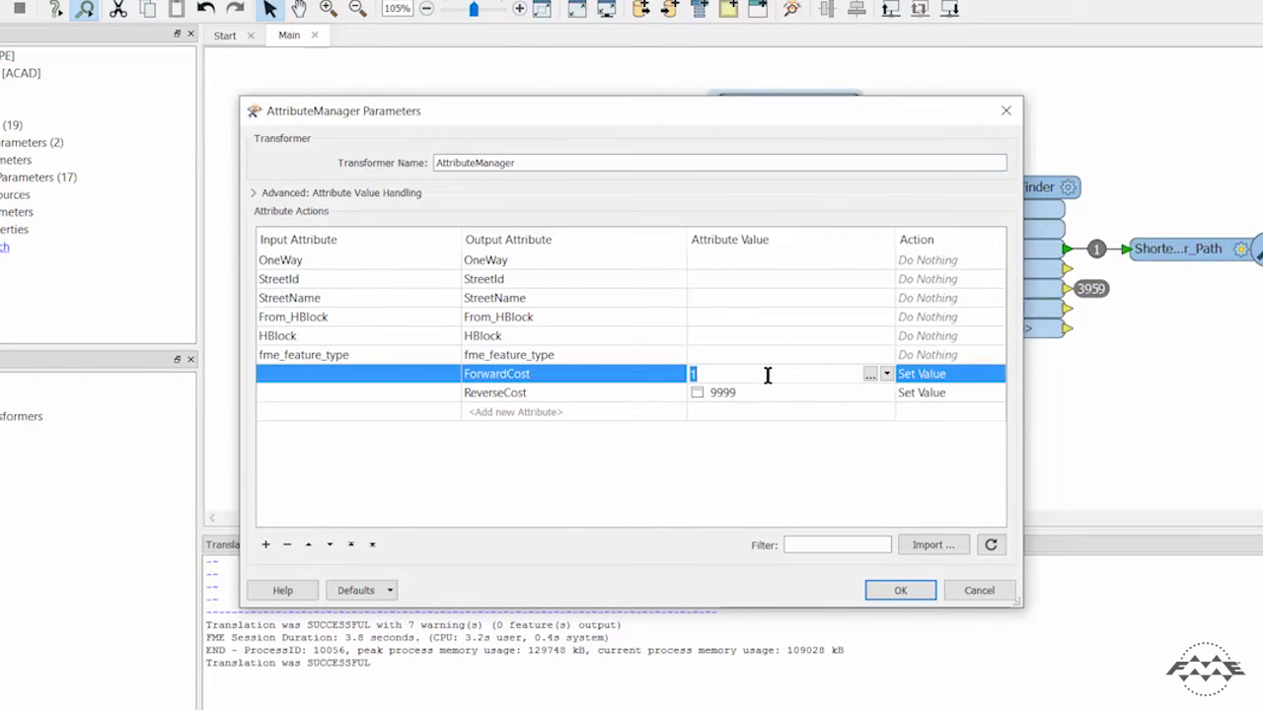
pyautogui.click(887, 375)
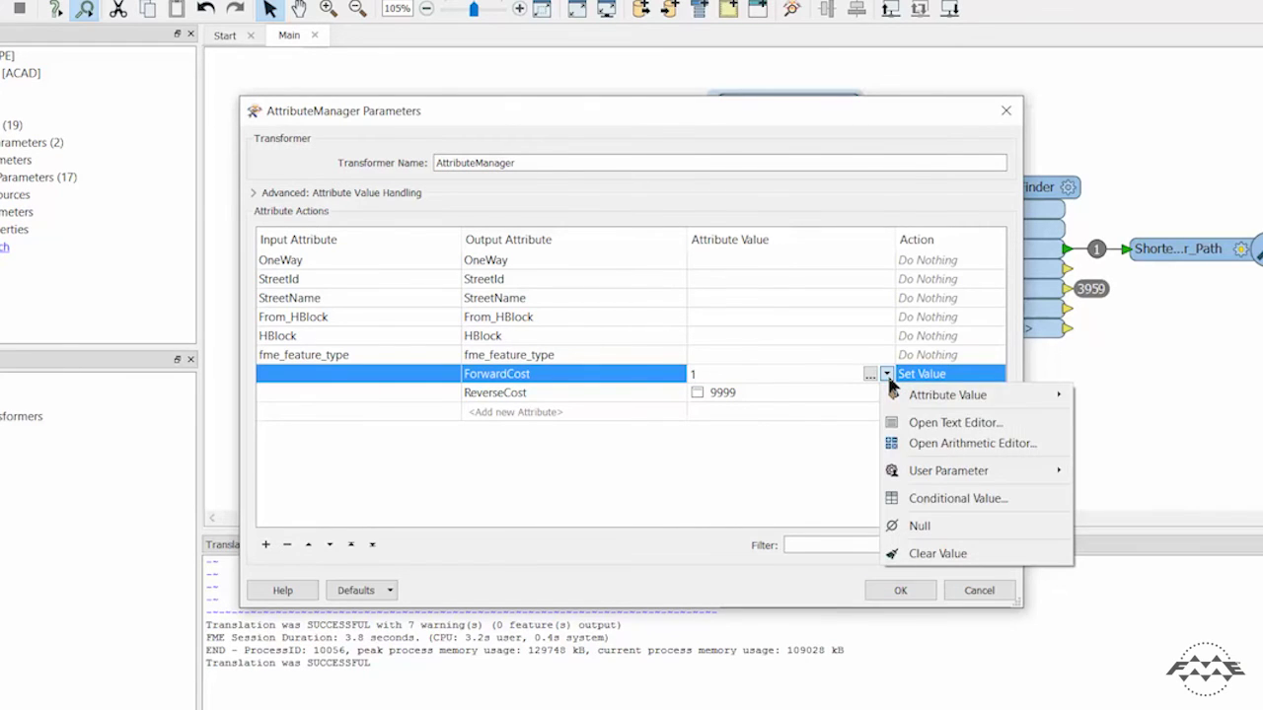
pyautogui.click(919, 444)
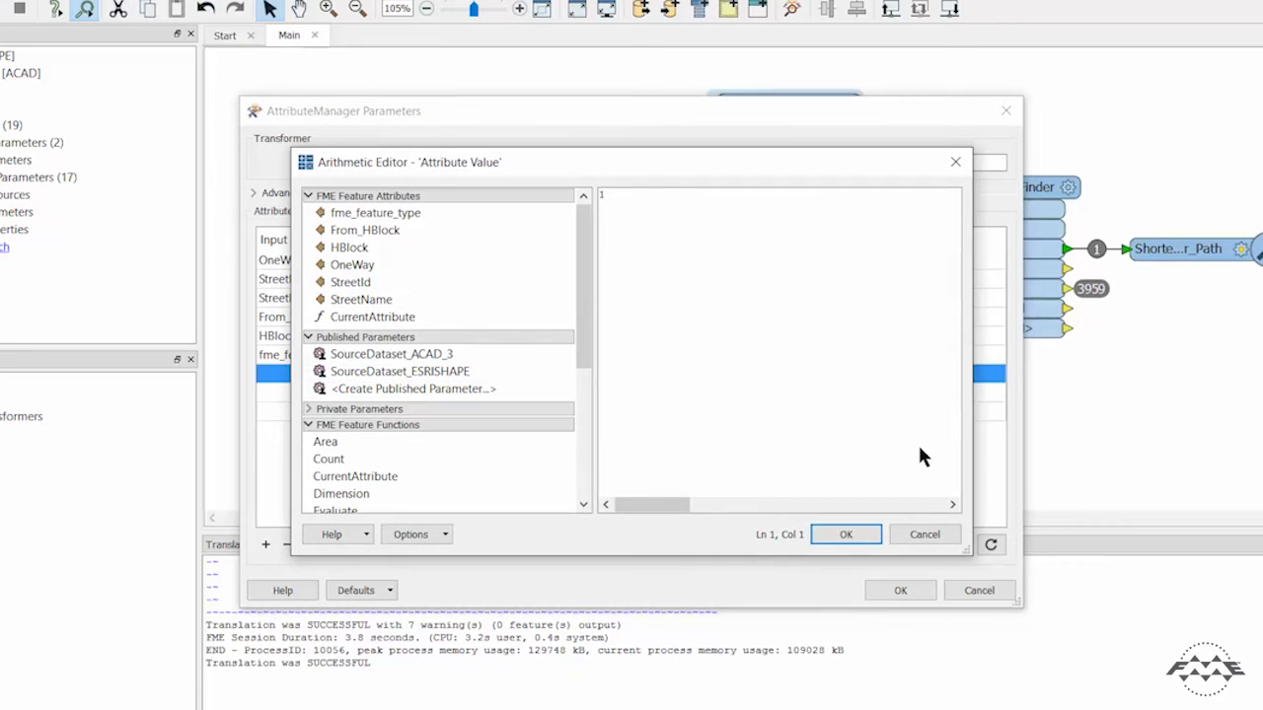
pyautogui.click(688, 199)
pyautogui.write('*')
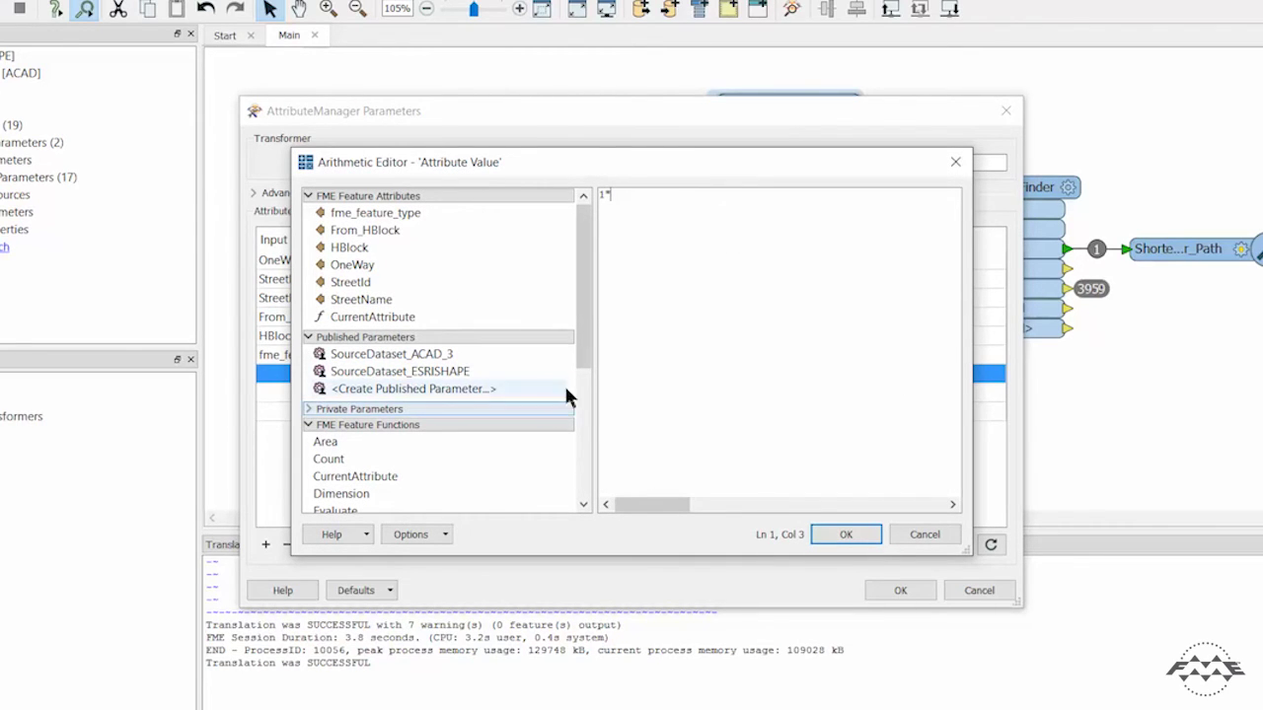
pyautogui.moveTo(587, 357); pyautogui.dragTo(589, 449)
pyautogui.doubleClick(482, 382)
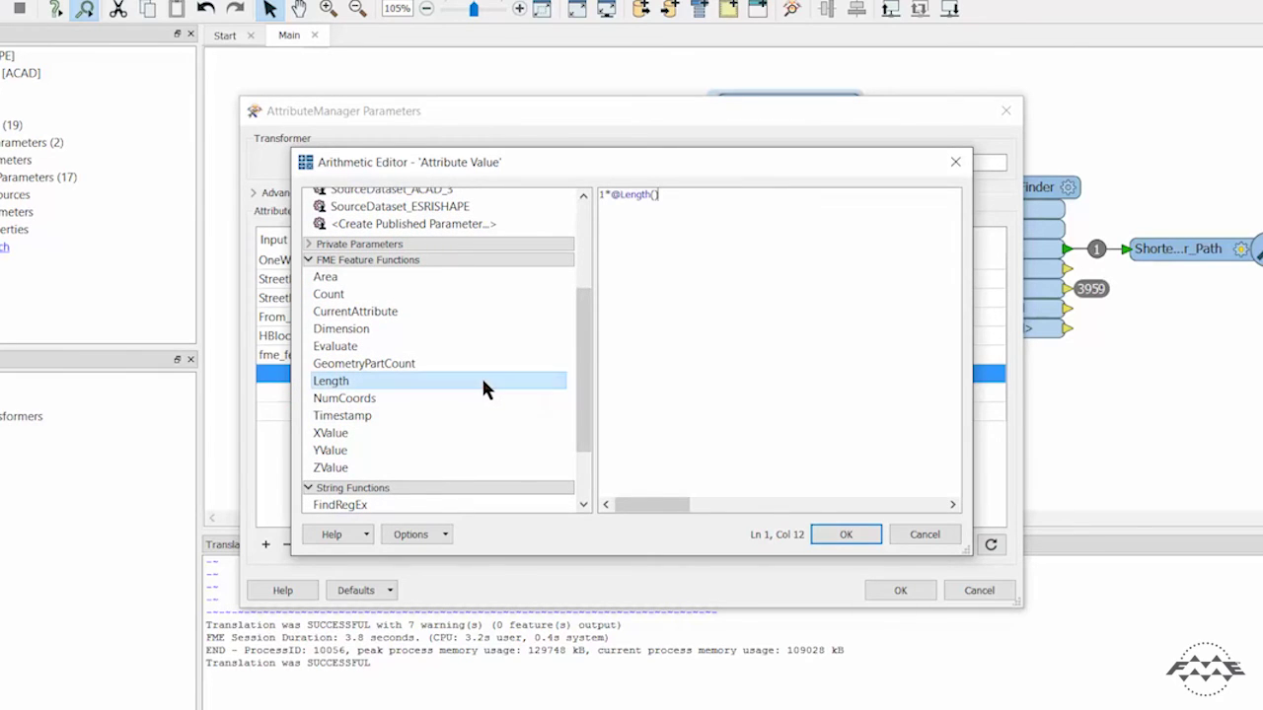
pyautogui.click(844, 537)
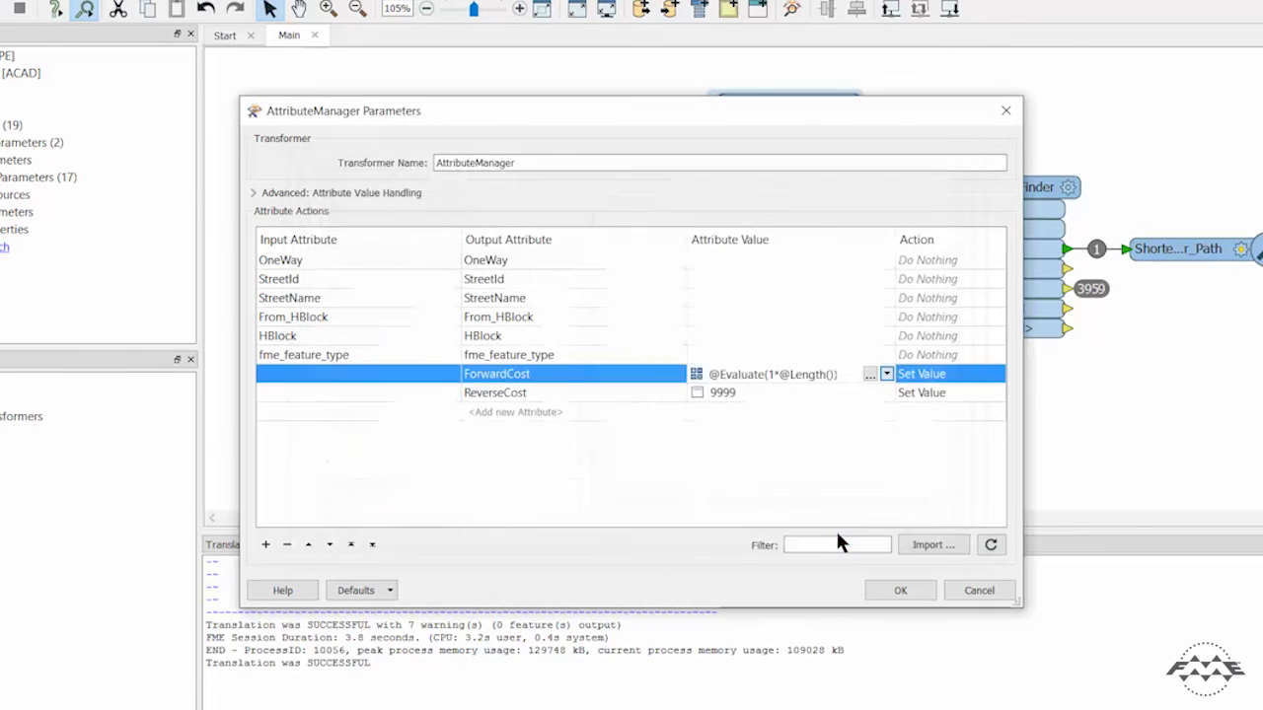
pyautogui.click(880, 391)
pyautogui.click(919, 462)
pyautogui.click(671, 194)
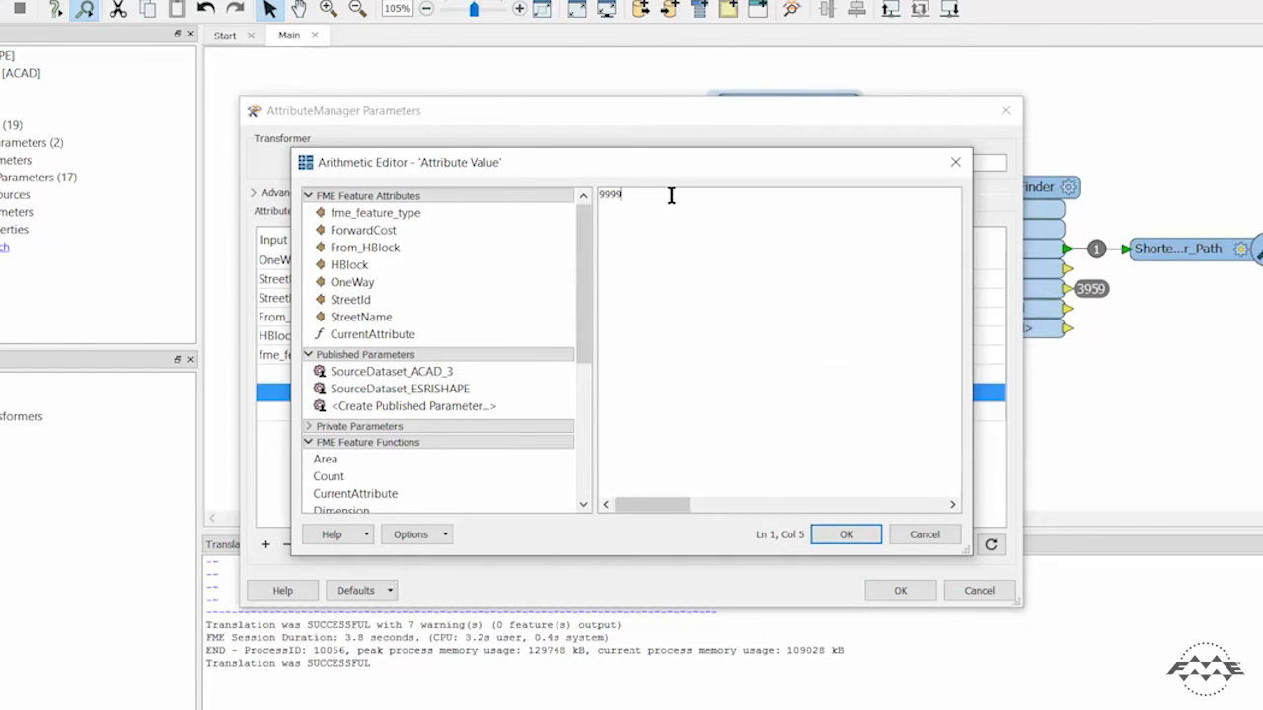
pyautogui.write('*')
pyautogui.moveTo(589, 322); pyautogui.dragTo(591, 394)
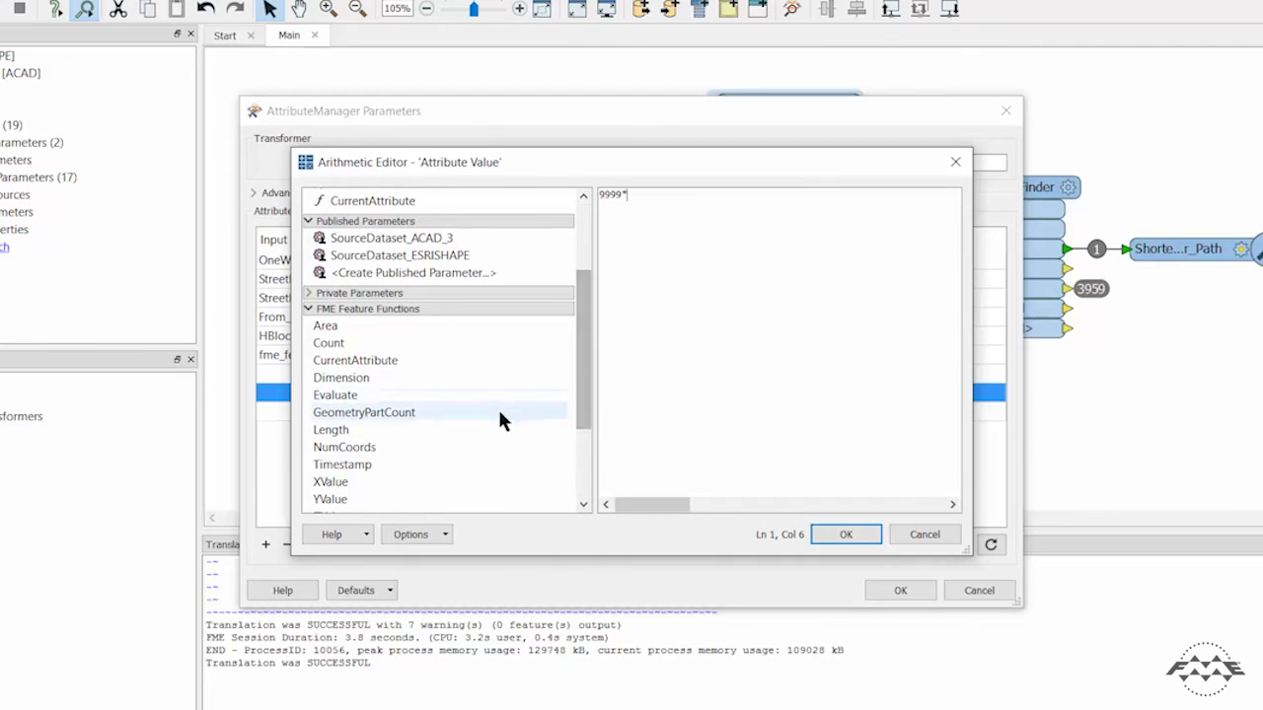
pyautogui.doubleClick(482, 427)
pyautogui.click(843, 533)
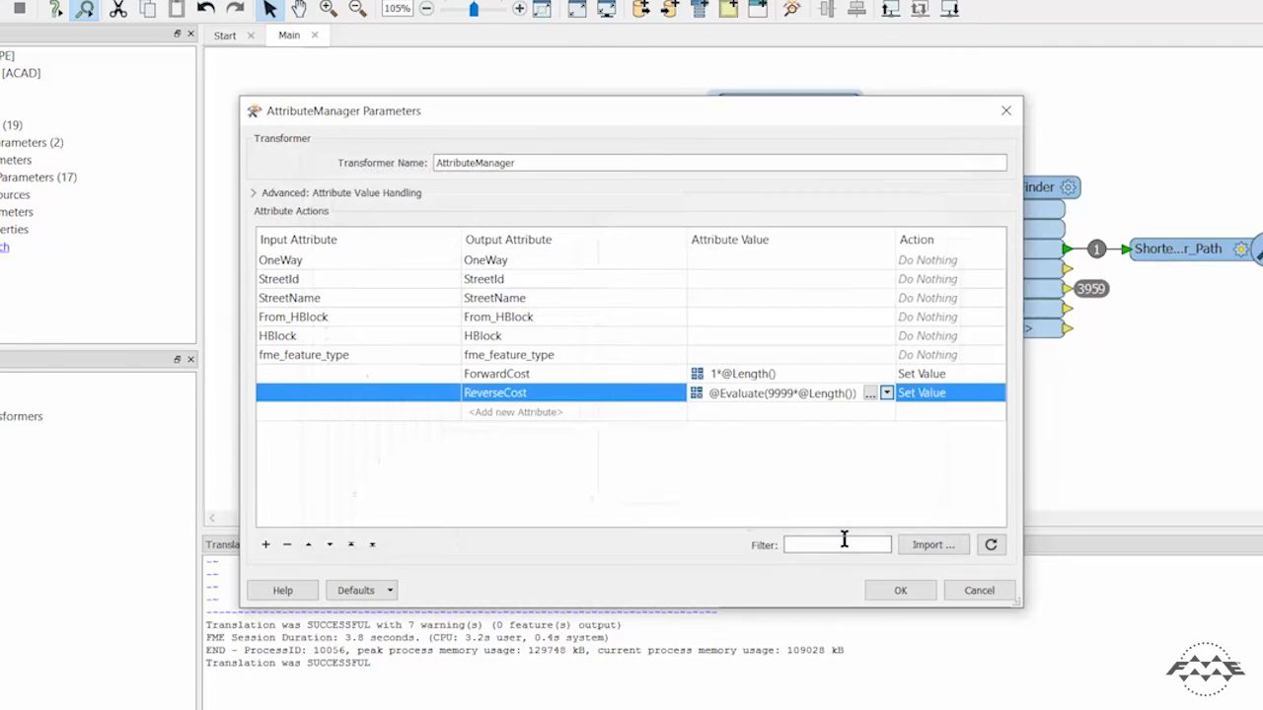
pyautogui.click(898, 590)
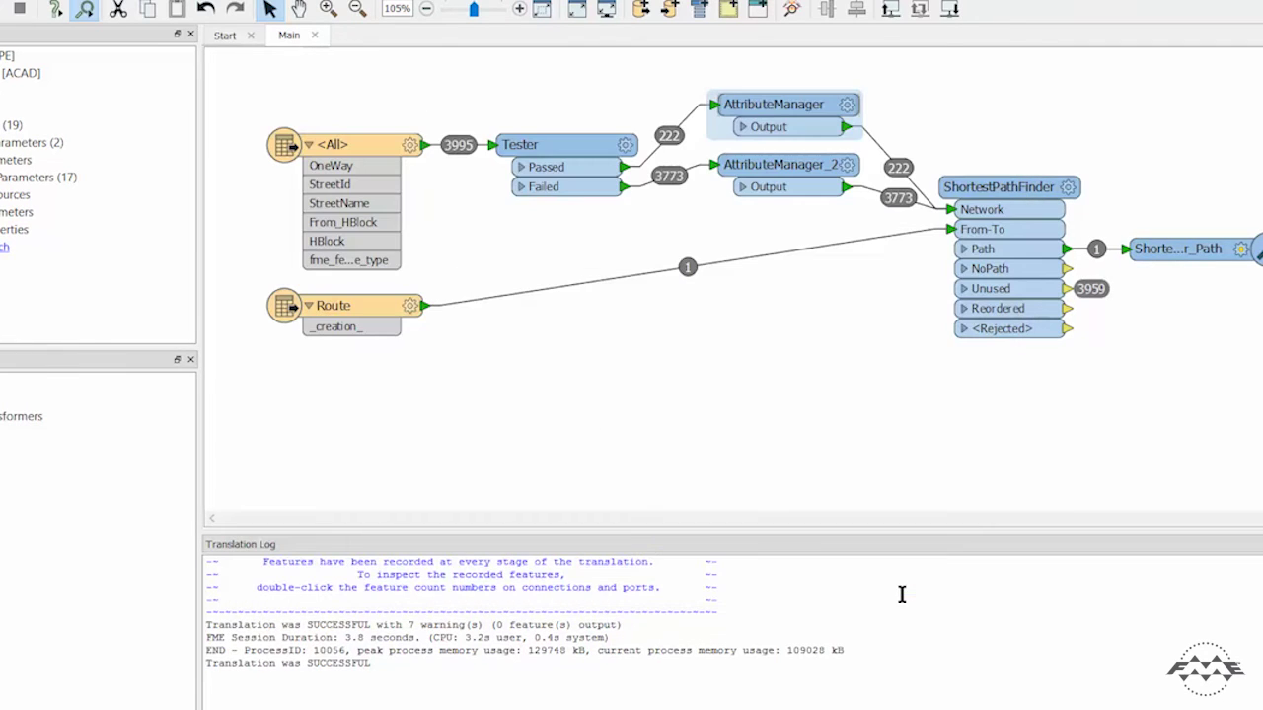
pyautogui.doubleClick(792, 168)
pyautogui.click(882, 370)
pyautogui.click(878, 370)
pyautogui.click(902, 443)
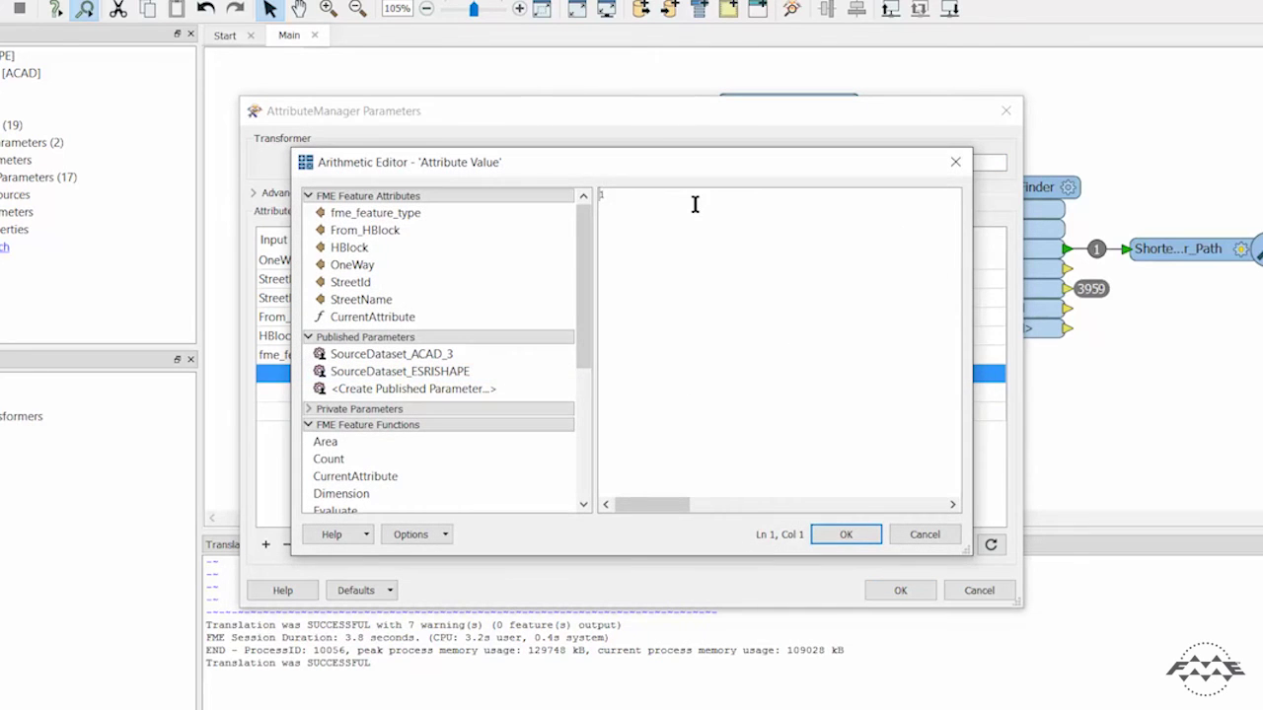
pyautogui.click(695, 205)
pyautogui.write('*')
pyautogui.scroll(-3, 583, 369)
pyautogui.doubleClick(505, 389)
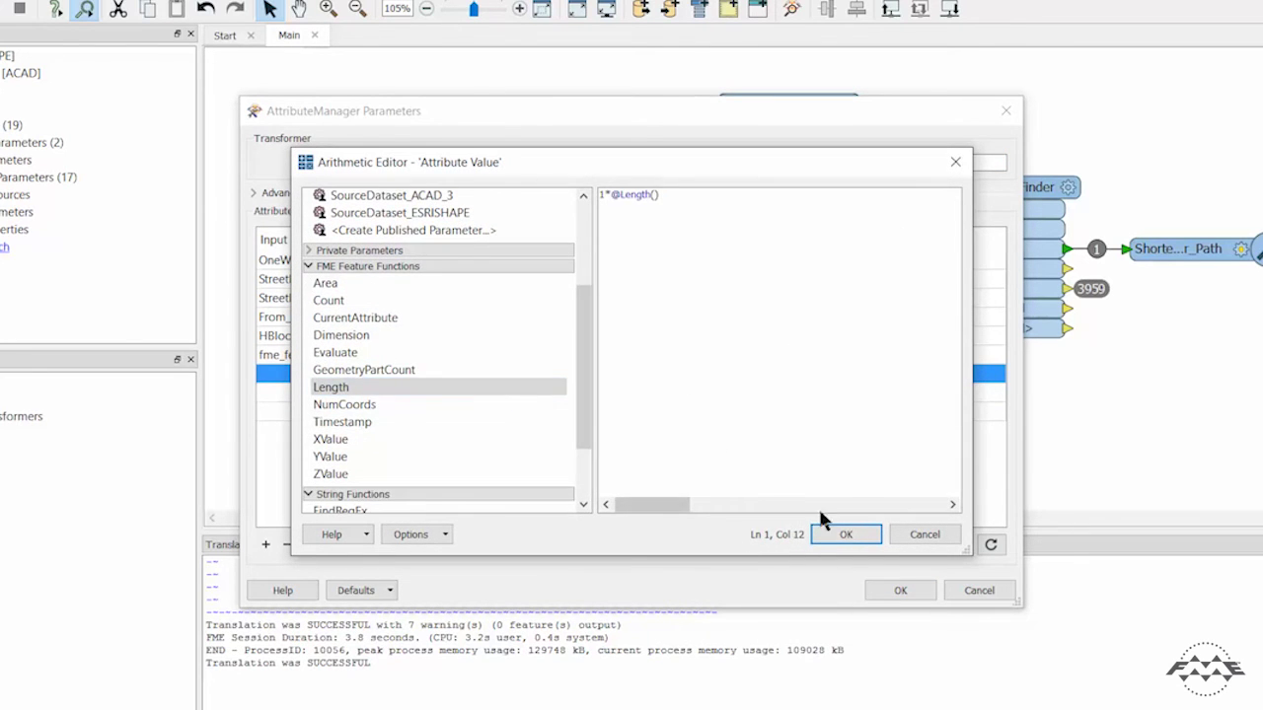
pyautogui.click(828, 528)
pyautogui.click(881, 392)
pyautogui.click(912, 460)
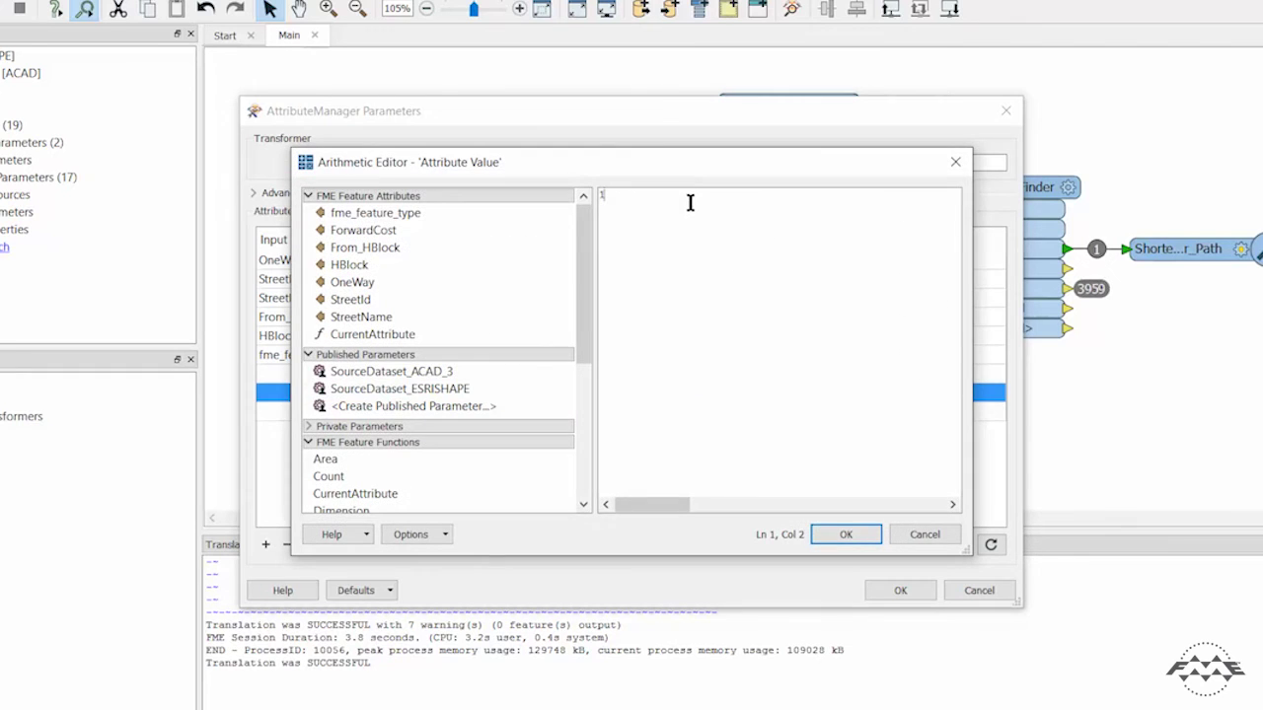
pyautogui.write('*')
pyautogui.scroll(-3, 488, 392)
pyautogui.doubleClick(355, 369)
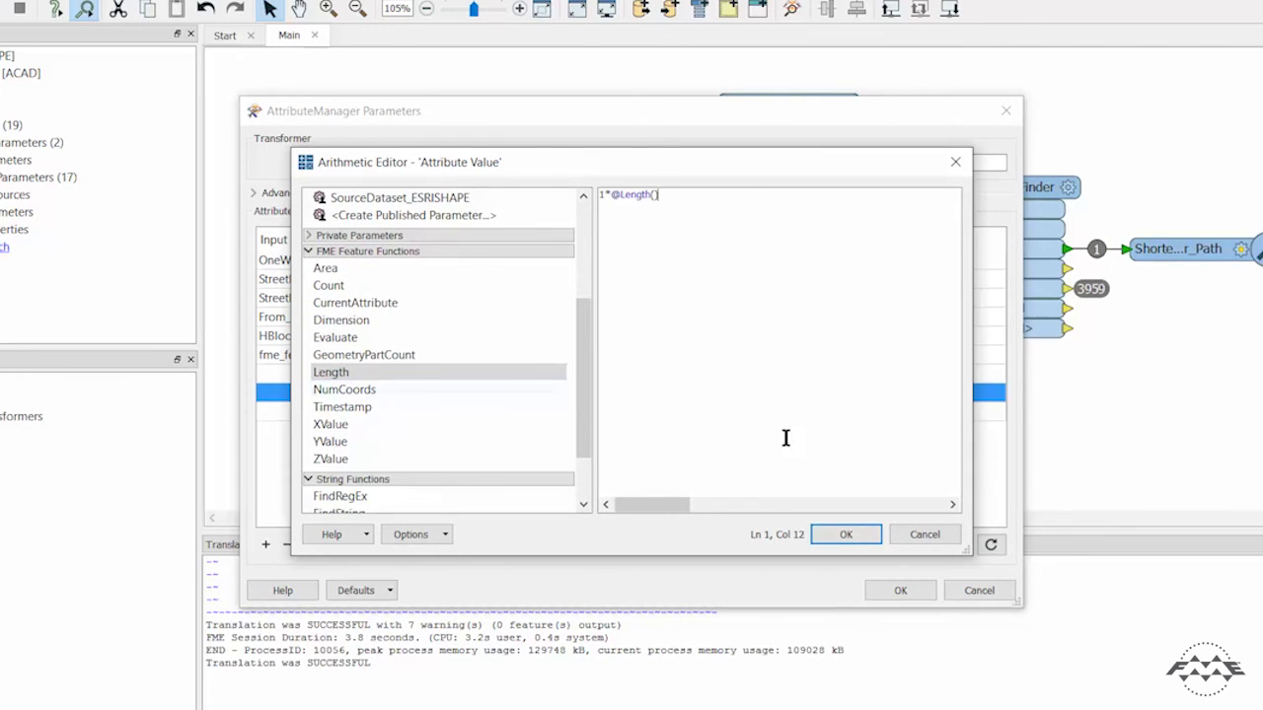
pyautogui.click(841, 536)
pyautogui.click(900, 589)
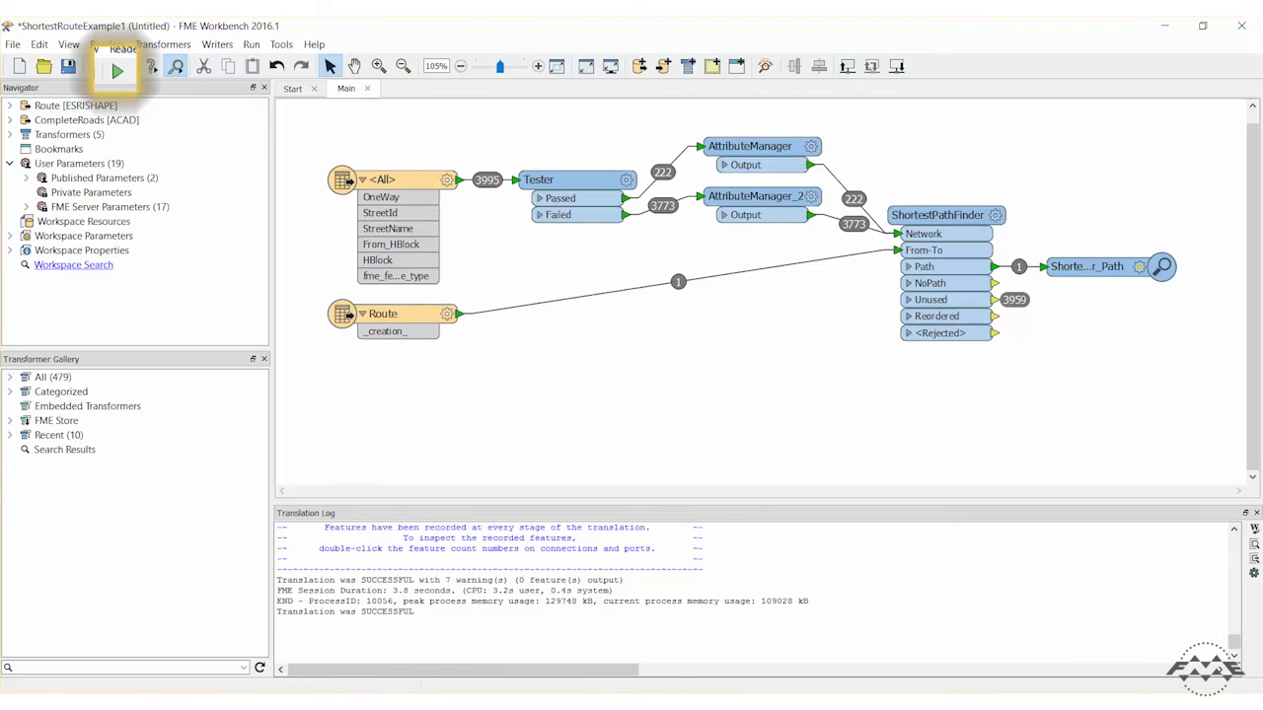
# Step: Run the workspace again with the new length-weighted forward and reverse costs
pyautogui.click(117, 72)
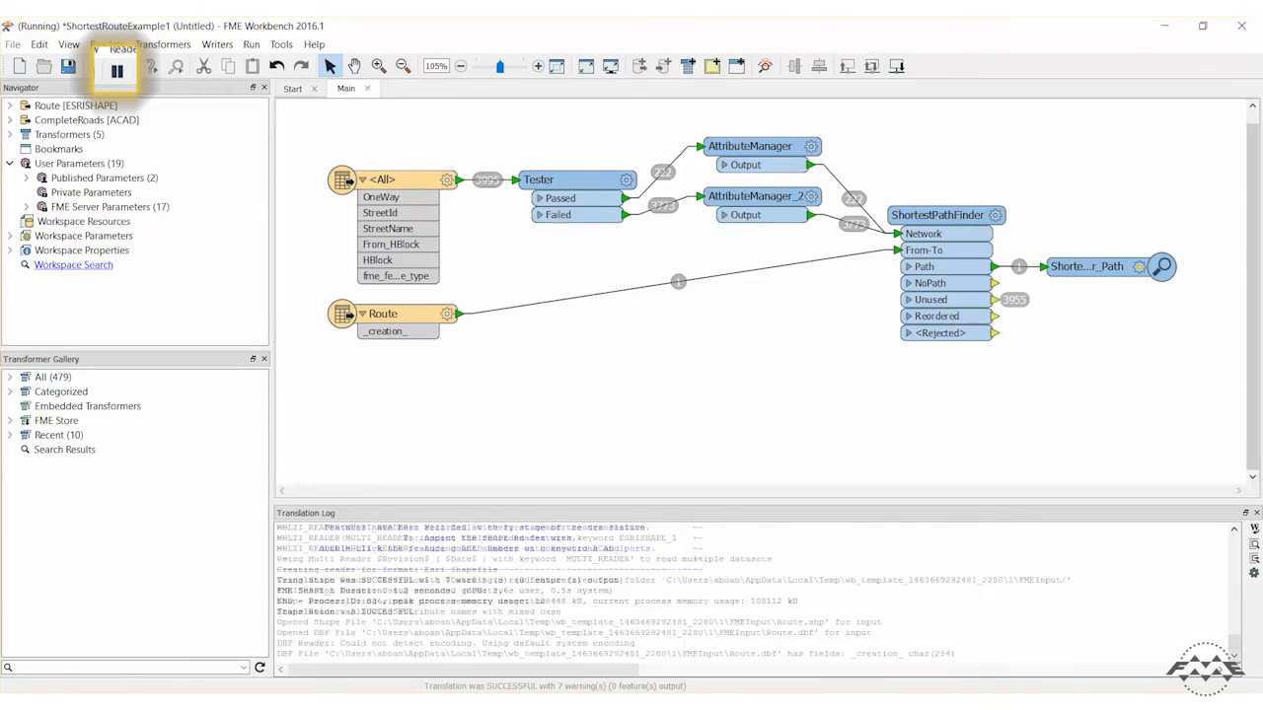